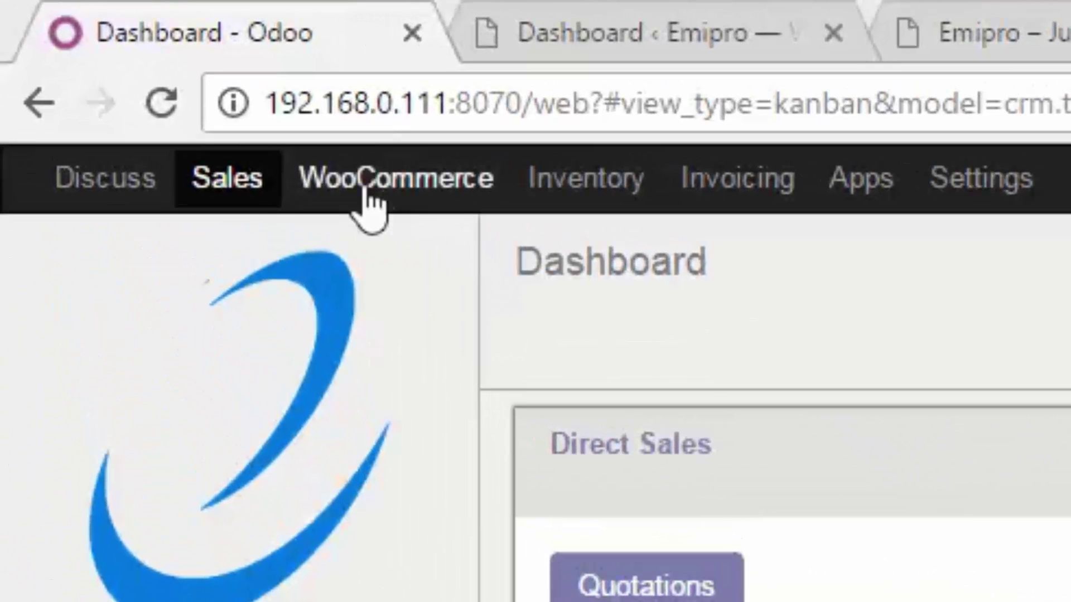
# Open the WooCommerce dashboard with the UK instance and reveal the sidebar's Configuration section
pyautogui.click(367, 192)
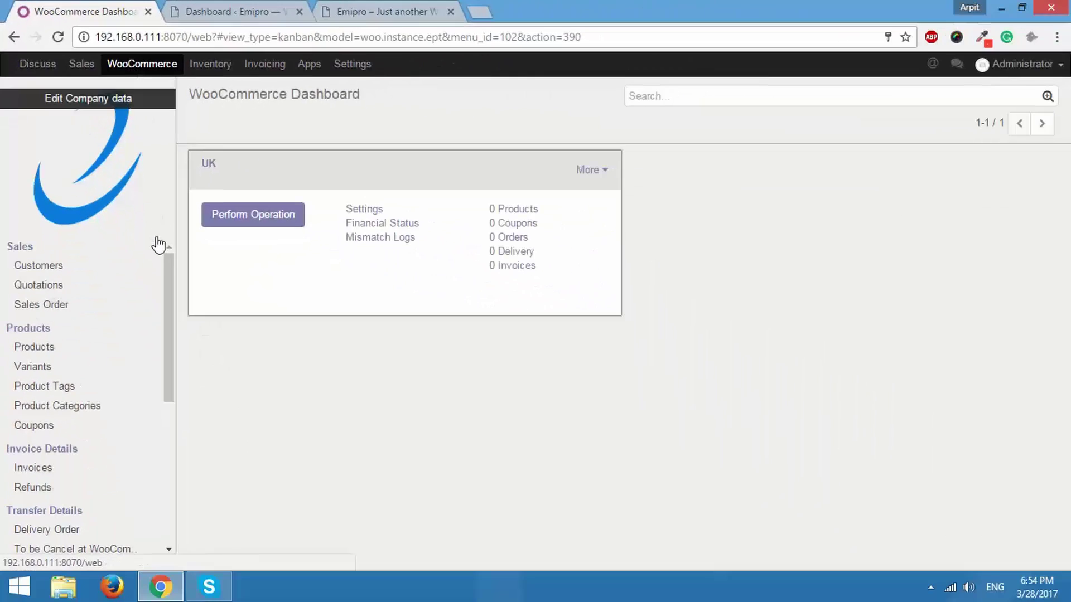
pyautogui.moveTo(166, 269); pyautogui.dragTo(165, 403)
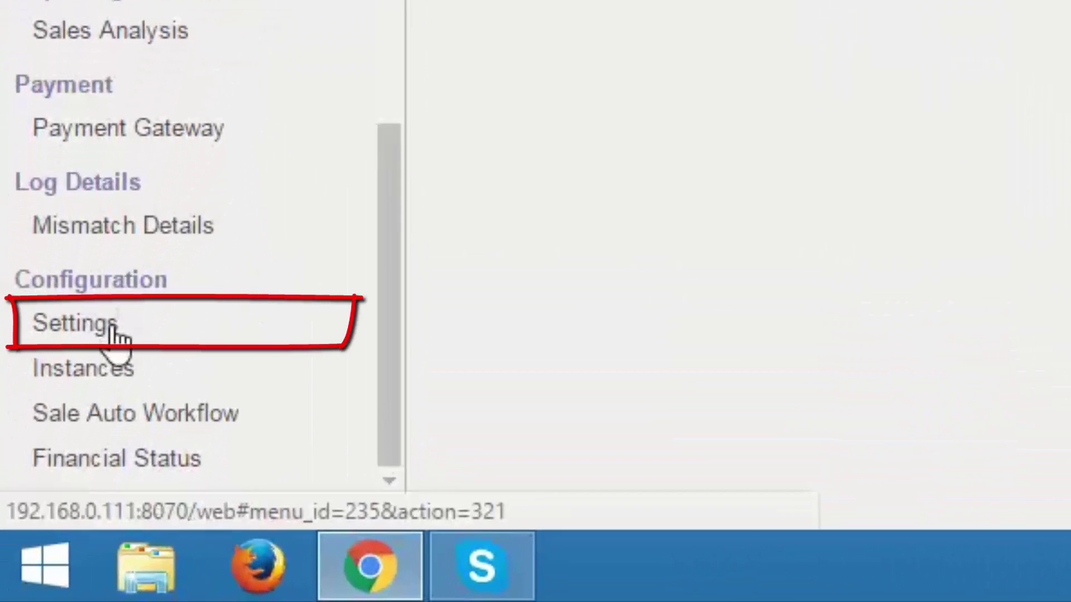
# In the UK instance's WooCommerce settings, choose My Company for Warehouse and Company, and English for Language
pyautogui.click(113, 329)
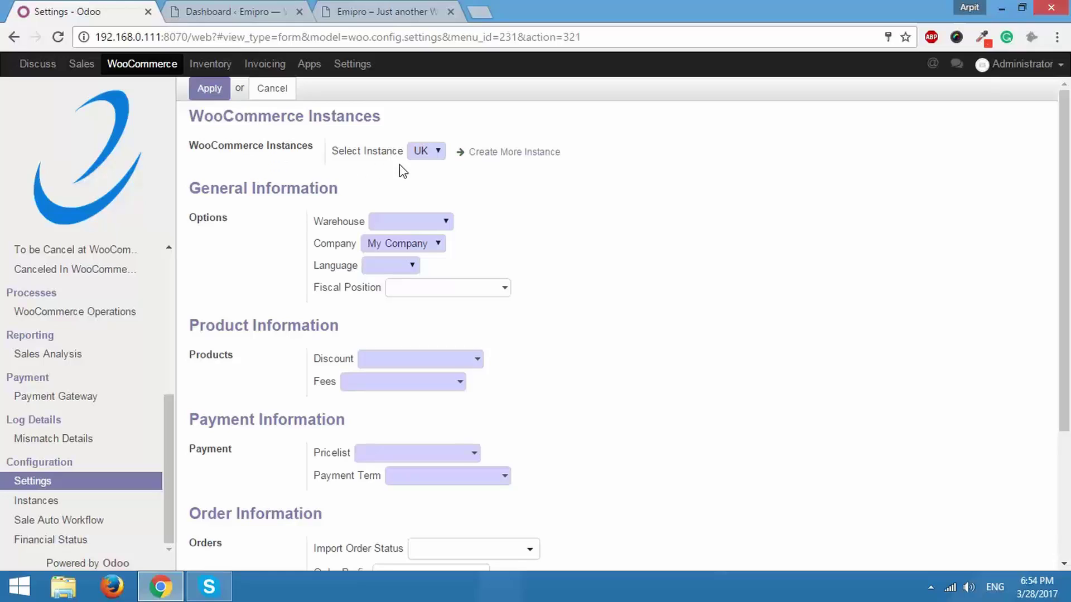
pyautogui.click(439, 154)
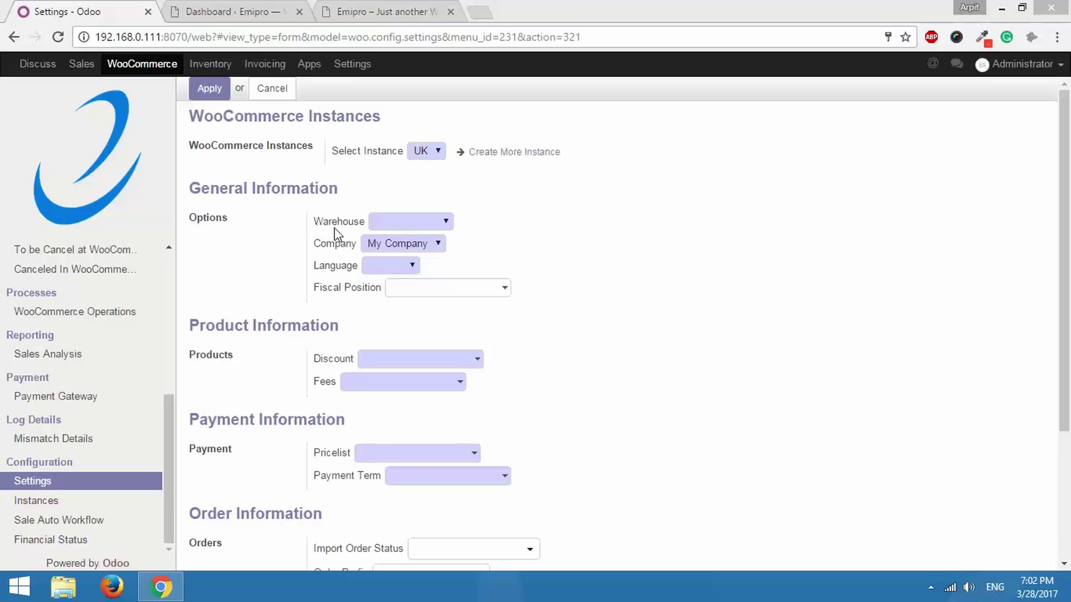
pyautogui.click(440, 223)
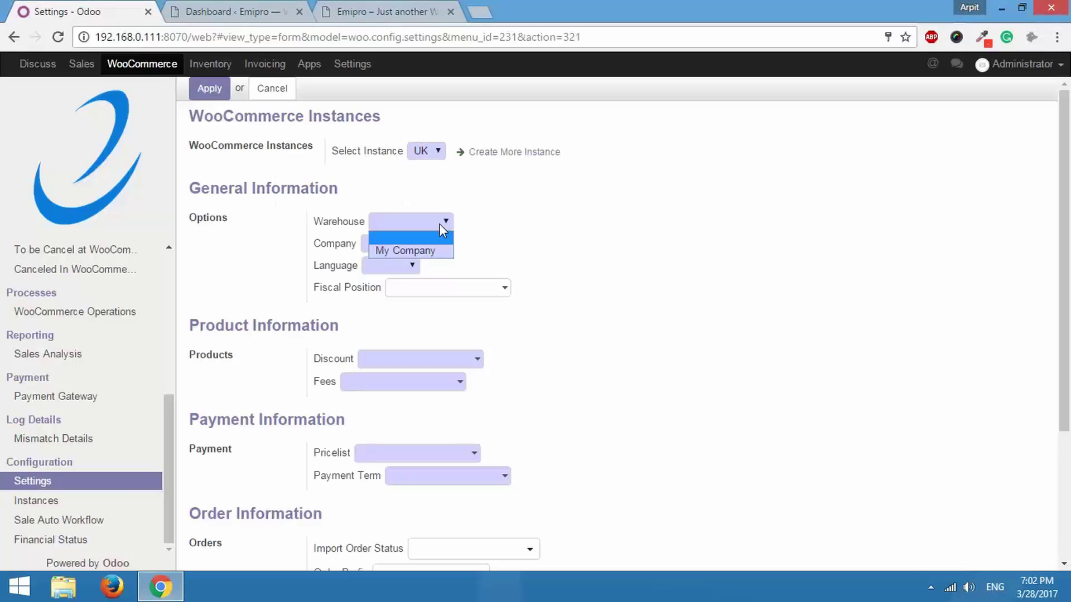
pyautogui.click(442, 254)
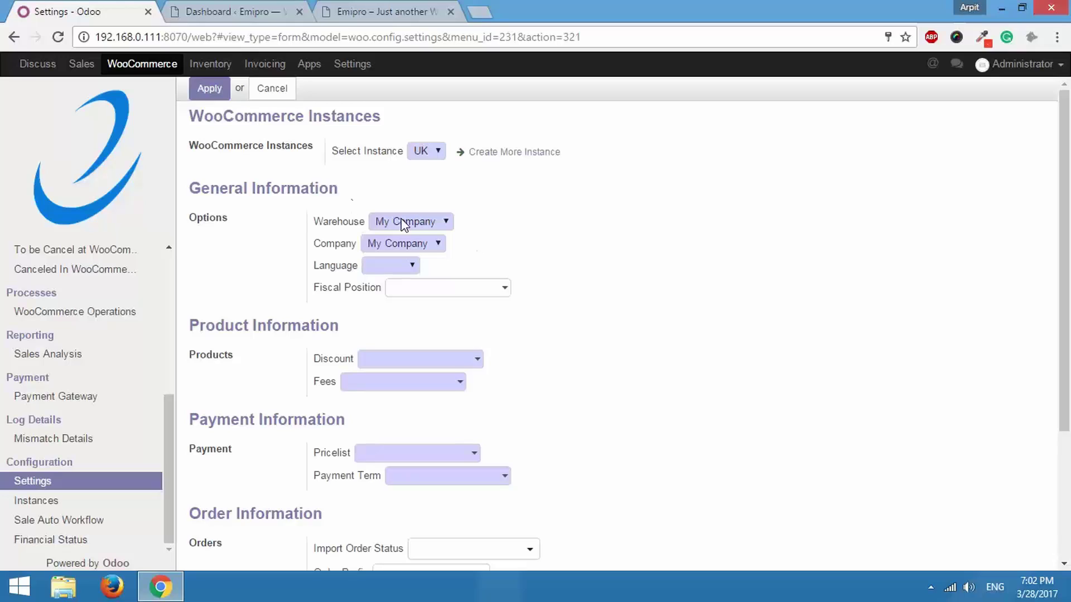
pyautogui.click(377, 245)
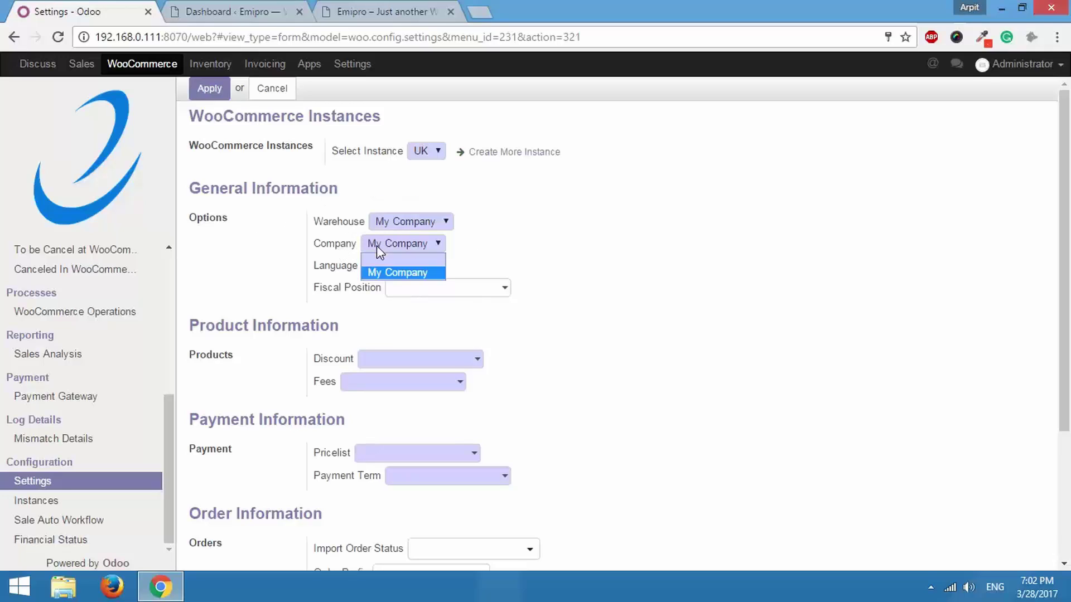
pyautogui.click(390, 276)
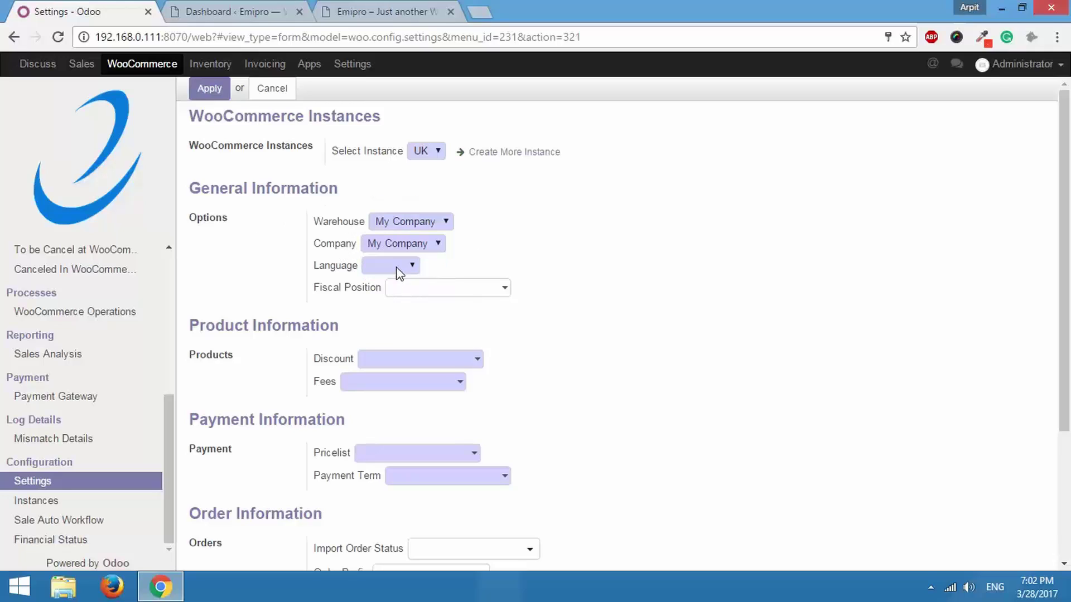
pyautogui.click(390, 296)
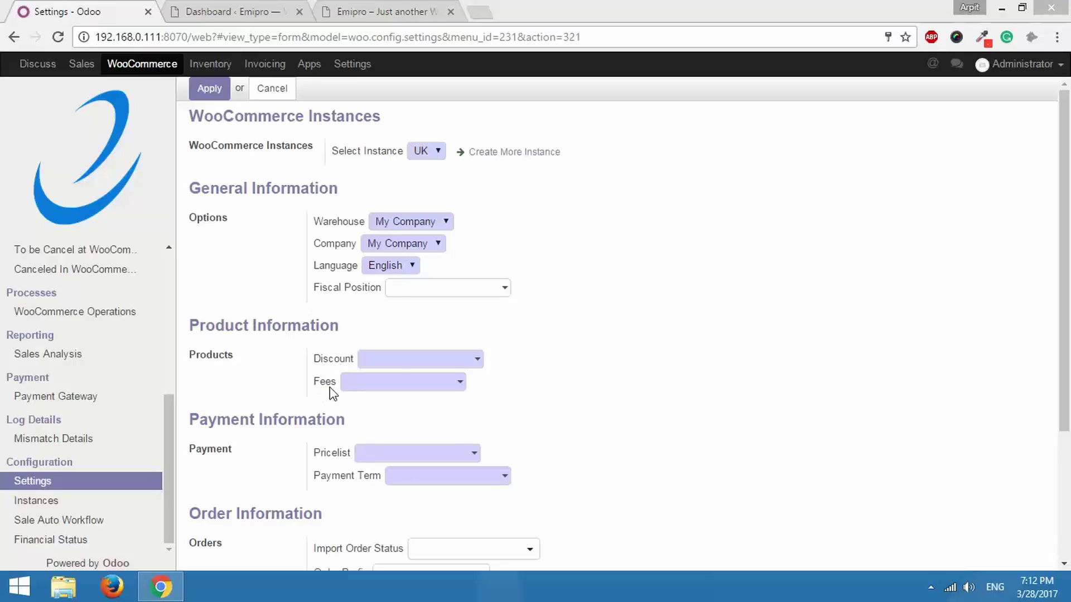
# Show the help text for the Fees product setting
pyautogui.moveTo(330, 387)
# Set the Discount product to Free delivery charges
pyautogui.click(459, 361)
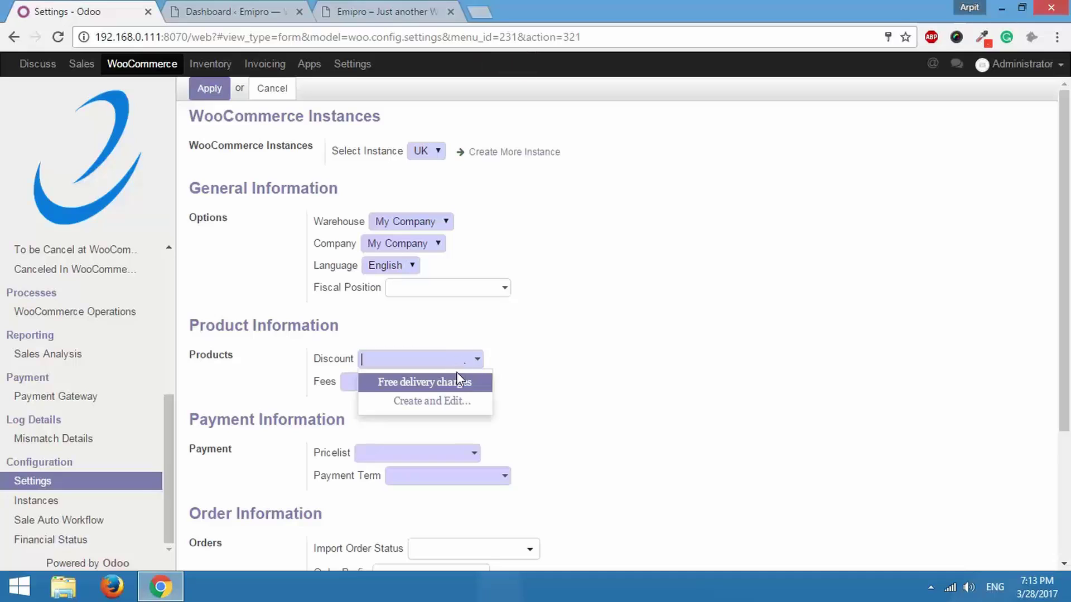
pyautogui.click(458, 383)
pyautogui.click(426, 390)
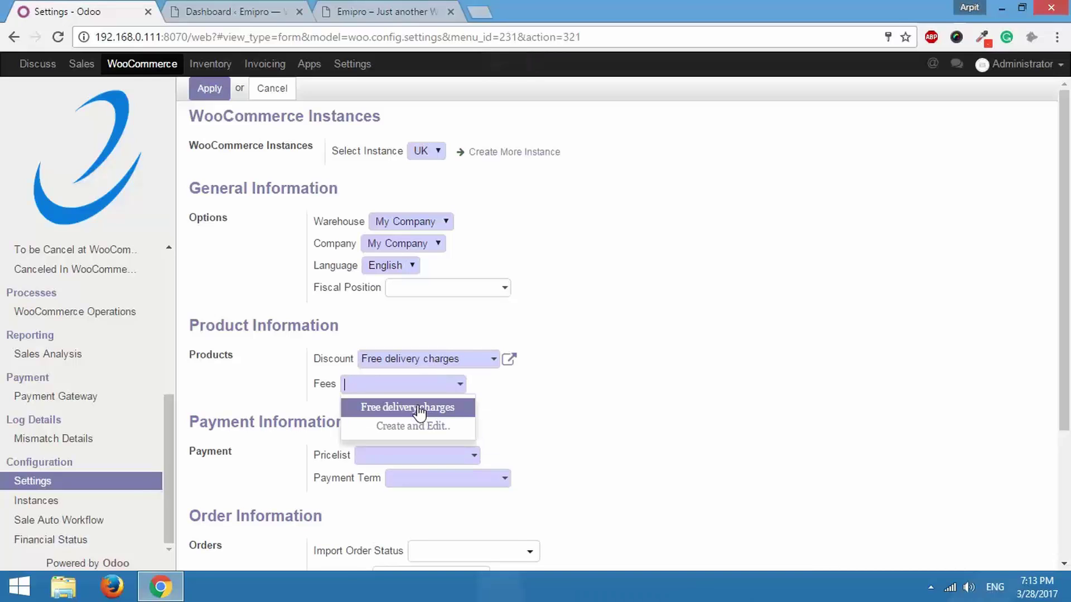
pyautogui.click(421, 410)
# Discard a draft service fee product, then set Fees to Free delivery charges
pyautogui.click(425, 390)
pyautogui.click(425, 425)
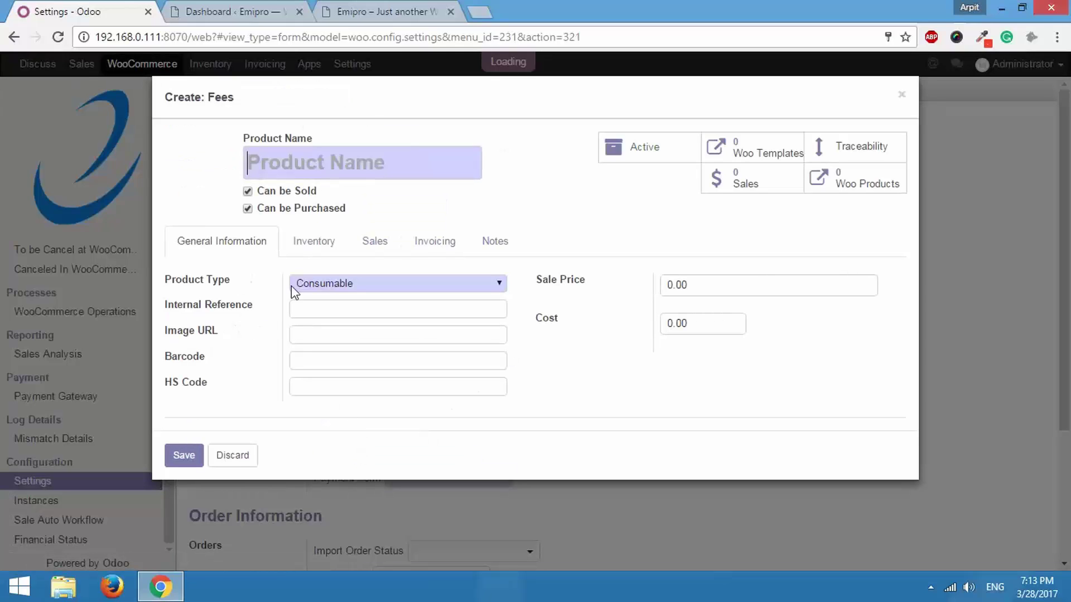
pyautogui.click(327, 286)
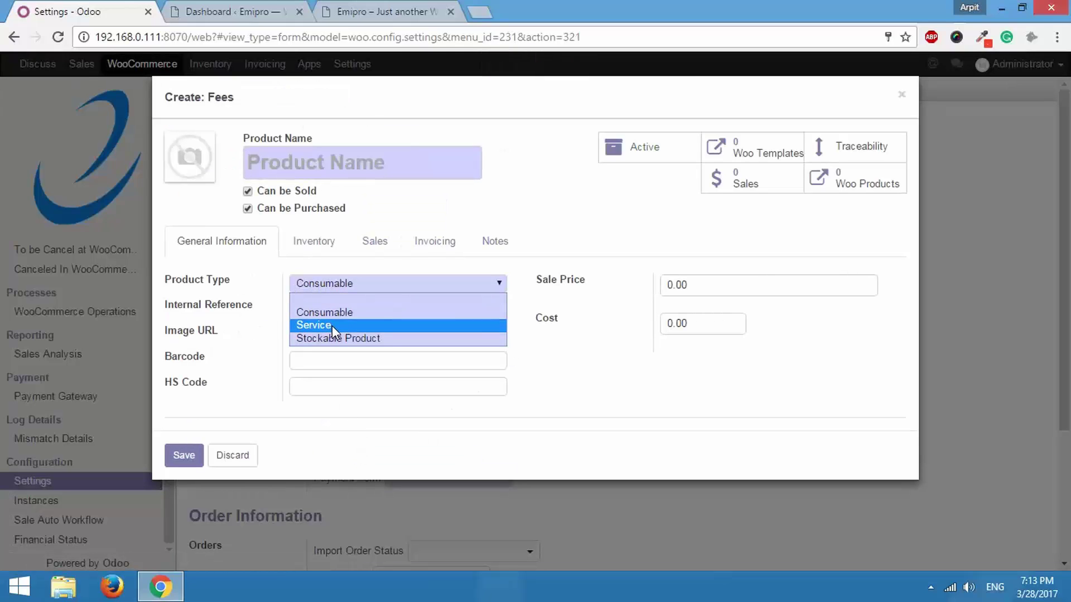
pyautogui.click(333, 325)
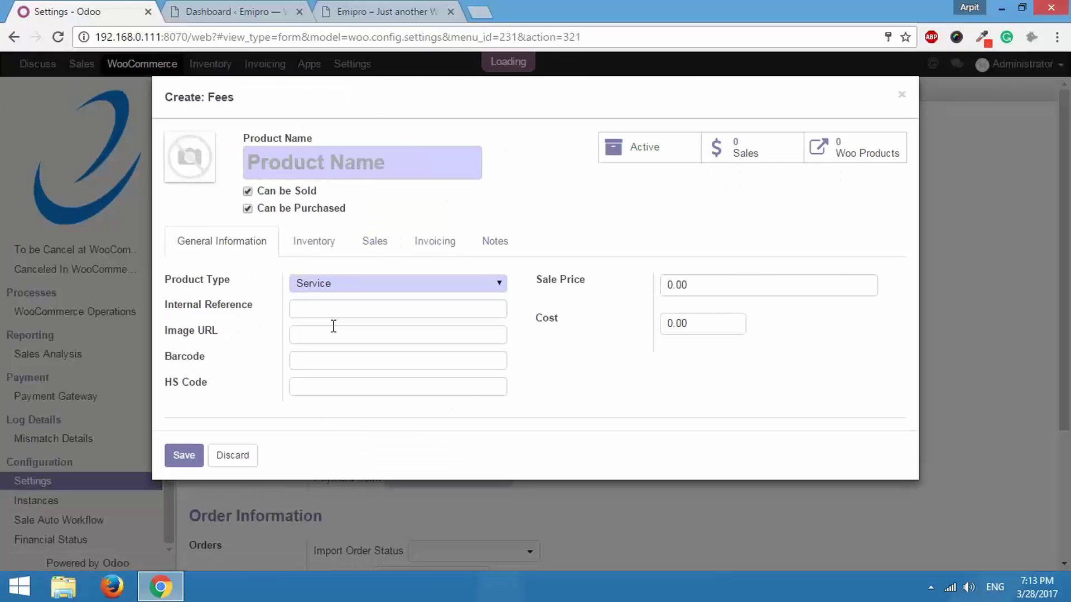
pyautogui.click(901, 95)
pyautogui.click(444, 387)
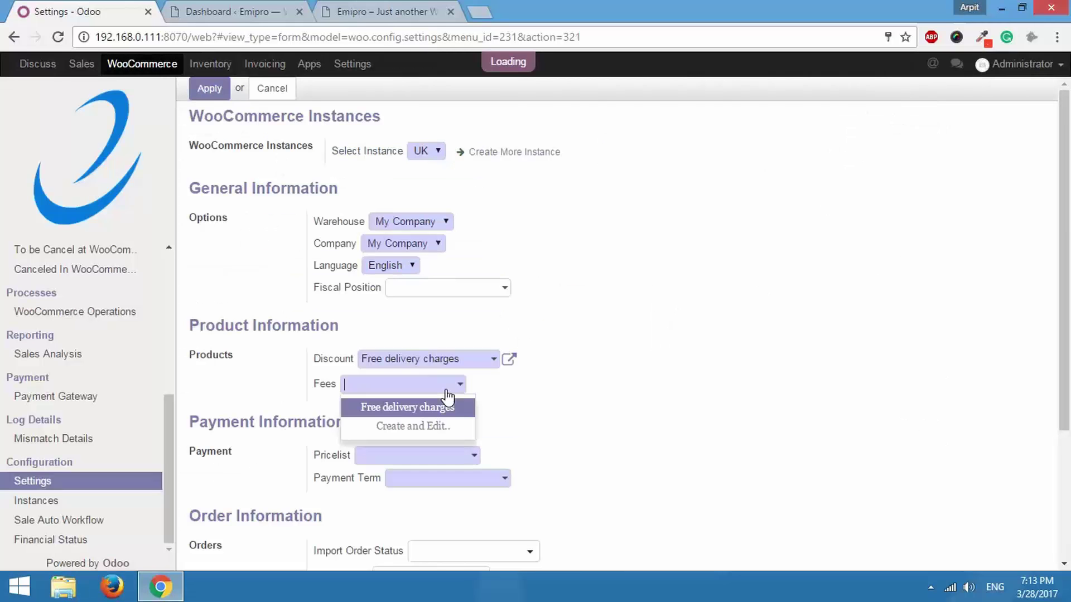
pyautogui.click(444, 408)
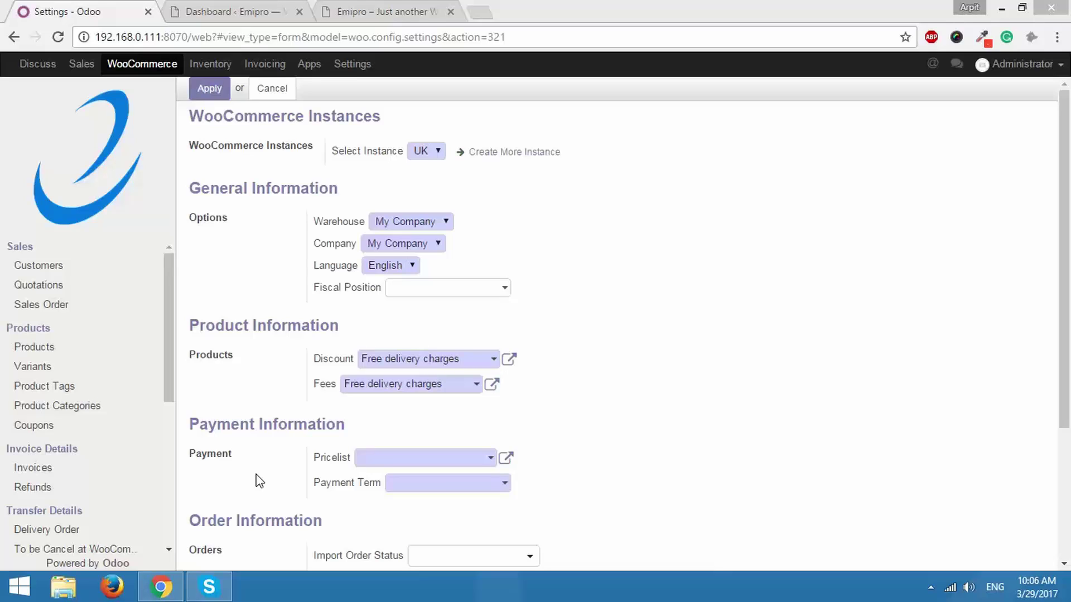
# Choose Public Pricelist (GBP) in the UK instance's Pricelist field
pyautogui.click(388, 463)
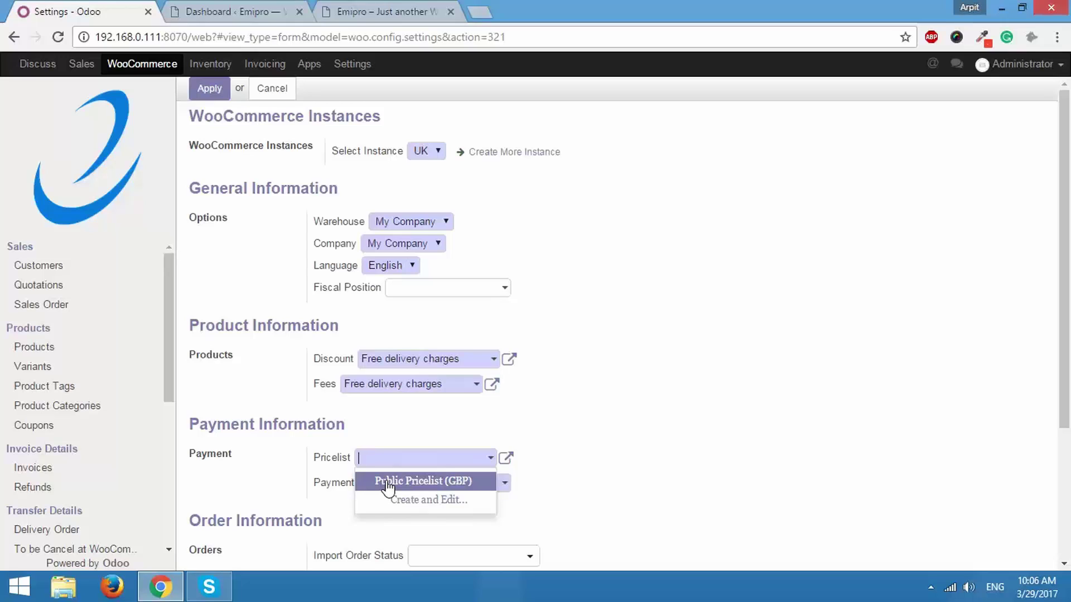
pyautogui.click(387, 483)
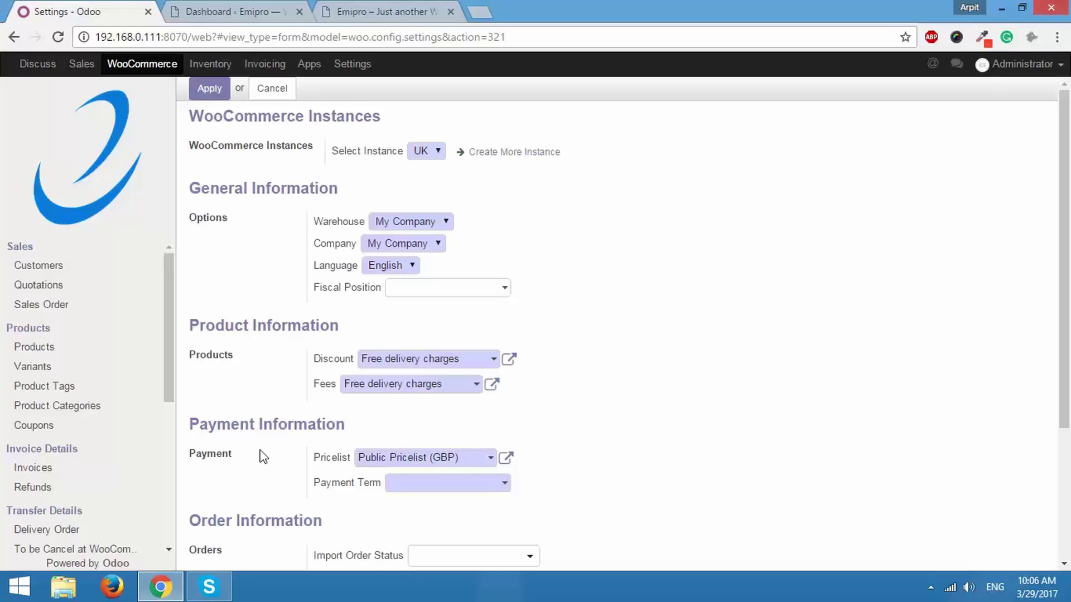
# Open the Sales app in a new tab and view its Pricelists list
pyautogui.rightClick(91, 66)
pyautogui.click(112, 73)
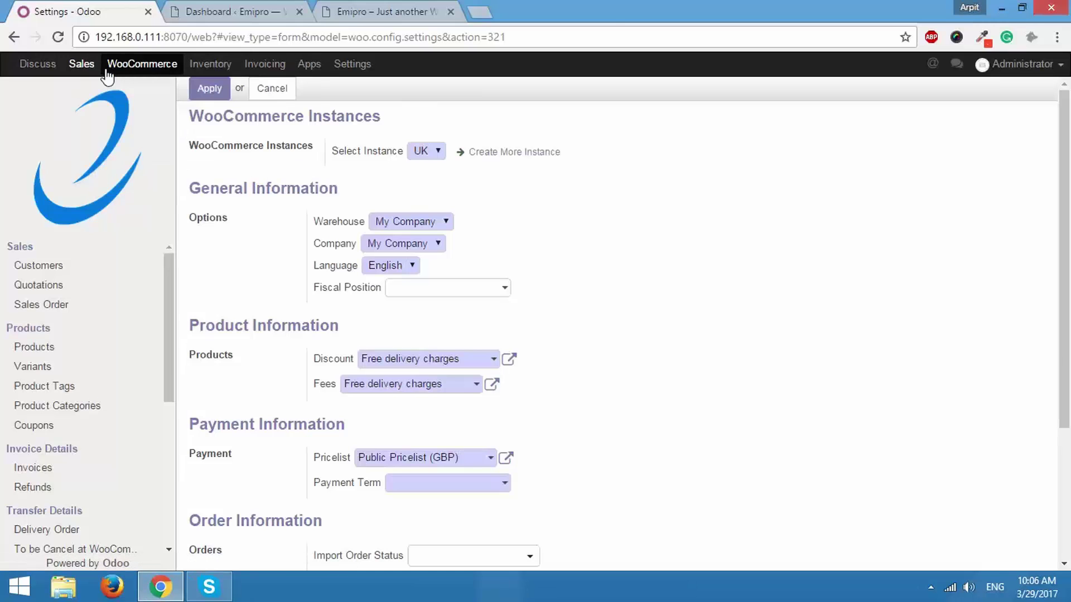
pyautogui.click(206, 13)
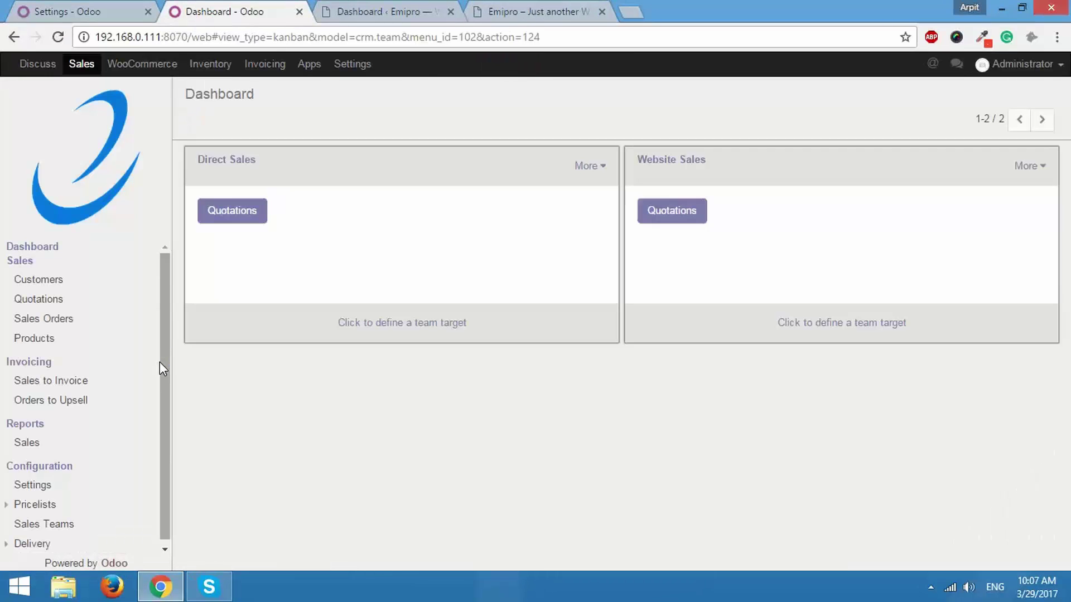
pyautogui.scroll(-1, 56, 474)
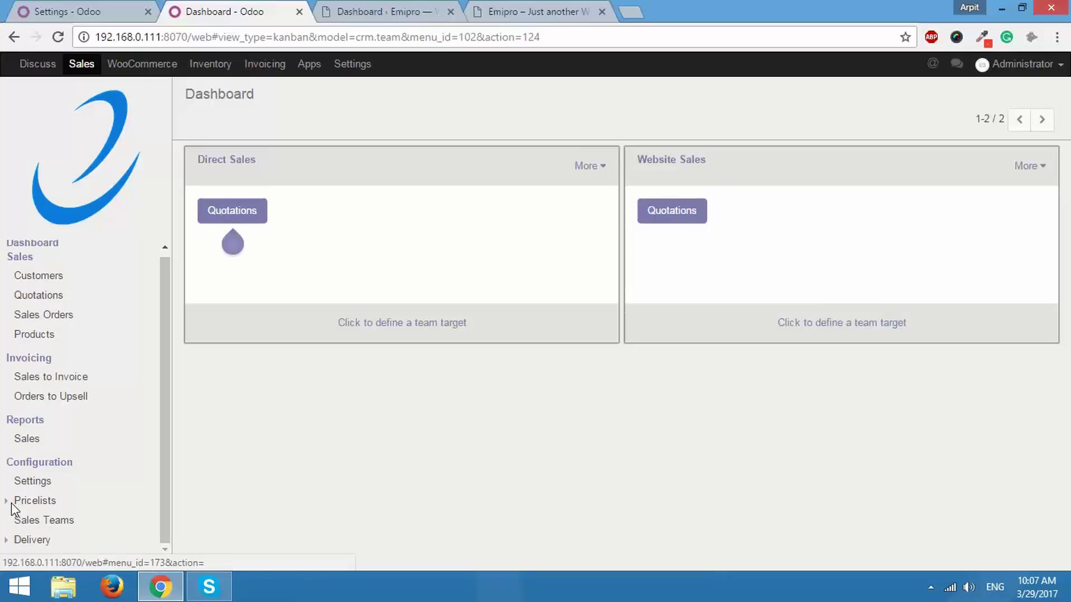
pyautogui.click(12, 504)
pyautogui.click(55, 525)
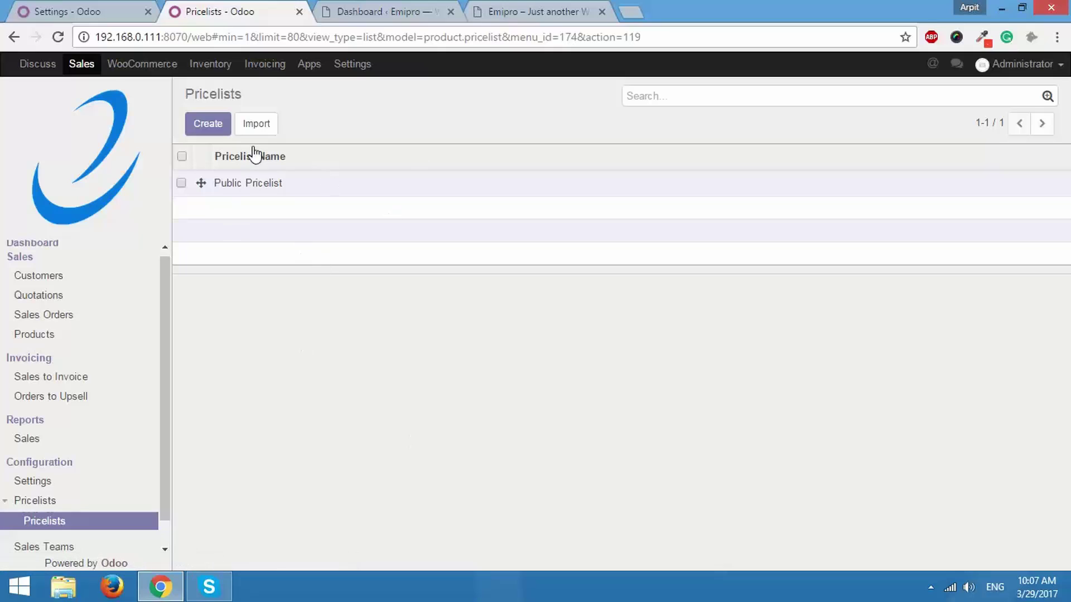
# Start a new pricelist, discard it, and return to the WooCommerce settings tab
pyautogui.click(215, 126)
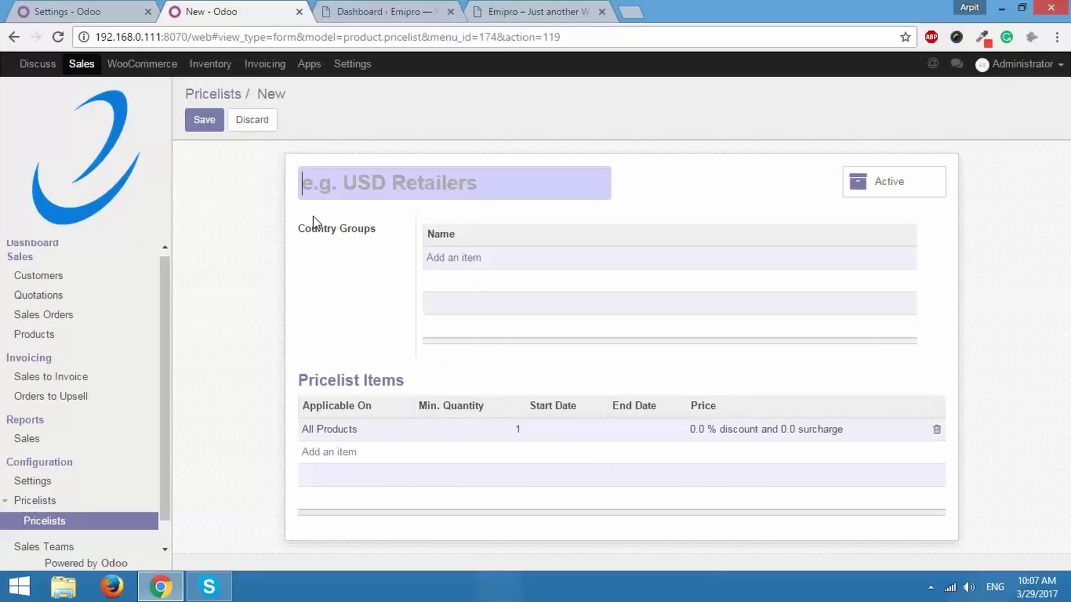
pyautogui.click(251, 119)
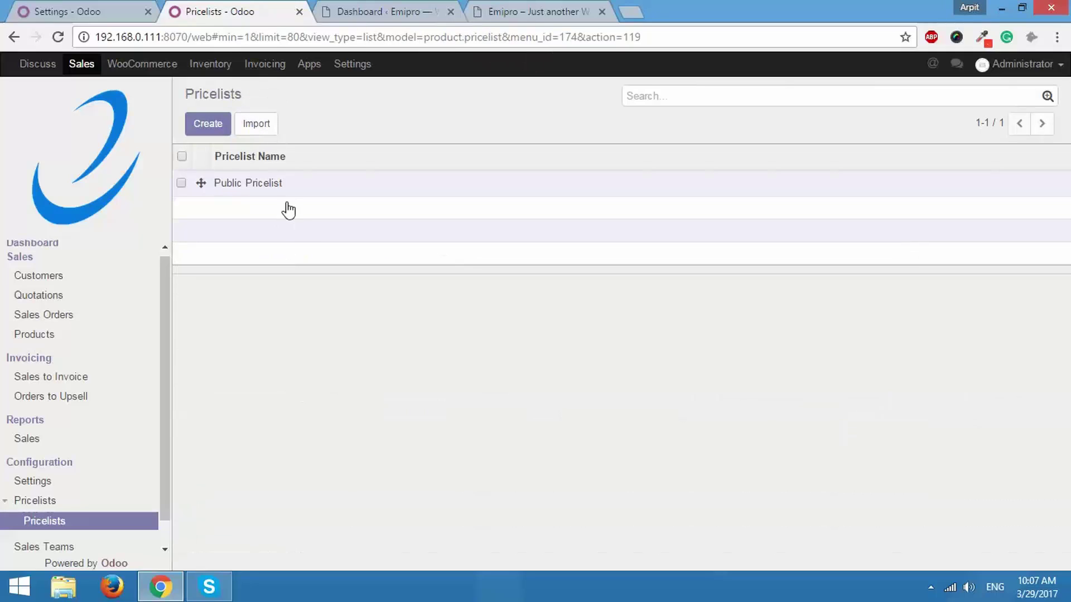
pyautogui.click(126, 9)
# Reselect Public Pricelist (GBP) and set the payment term to 30 Net Days
pyautogui.click(478, 465)
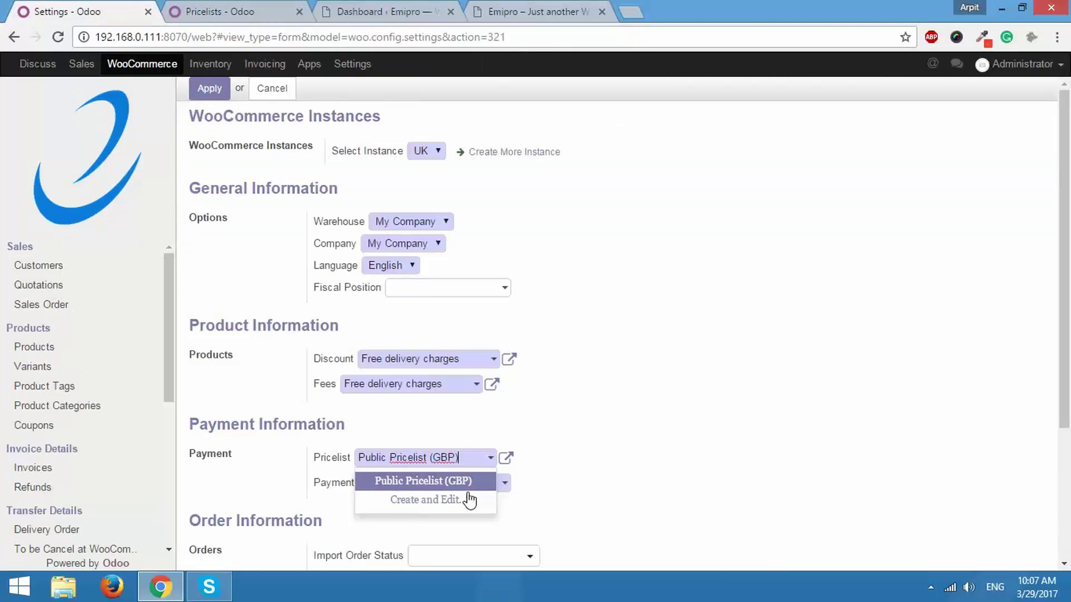
pyautogui.click(472, 467)
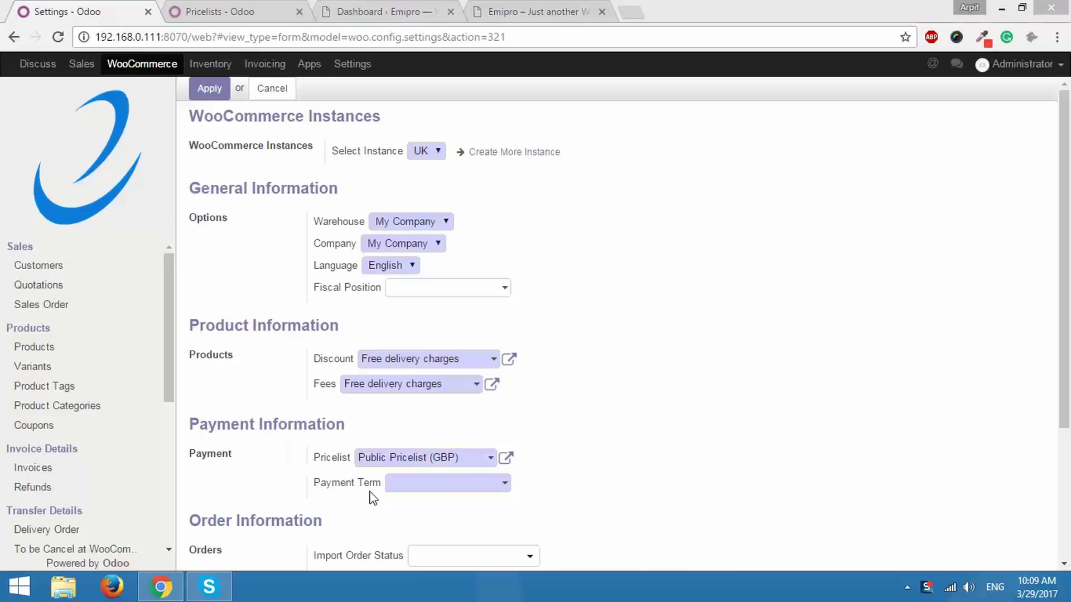
pyautogui.click(413, 484)
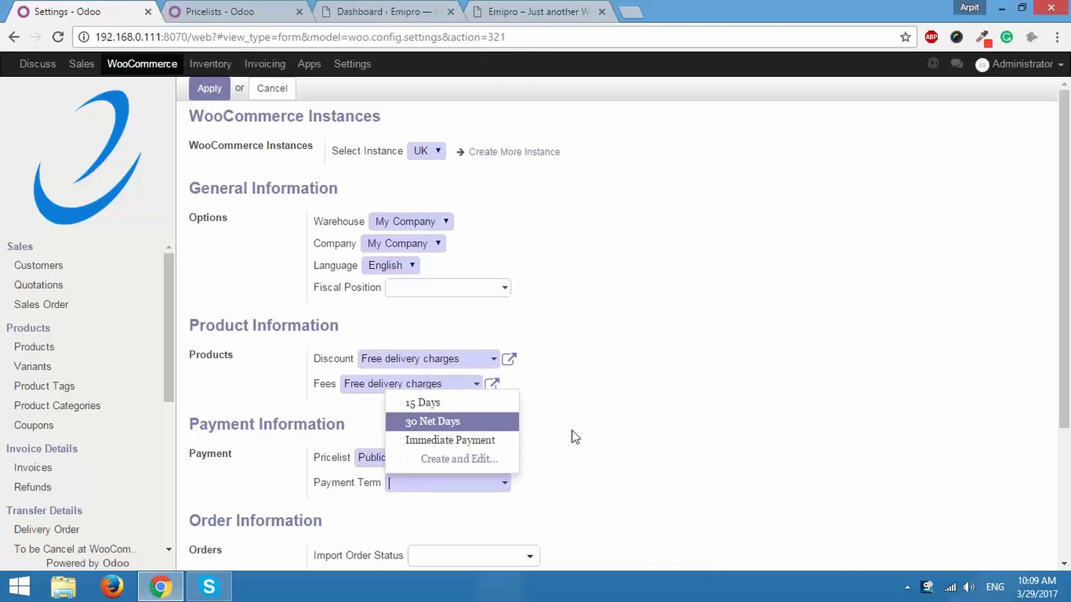
pyautogui.click(502, 424)
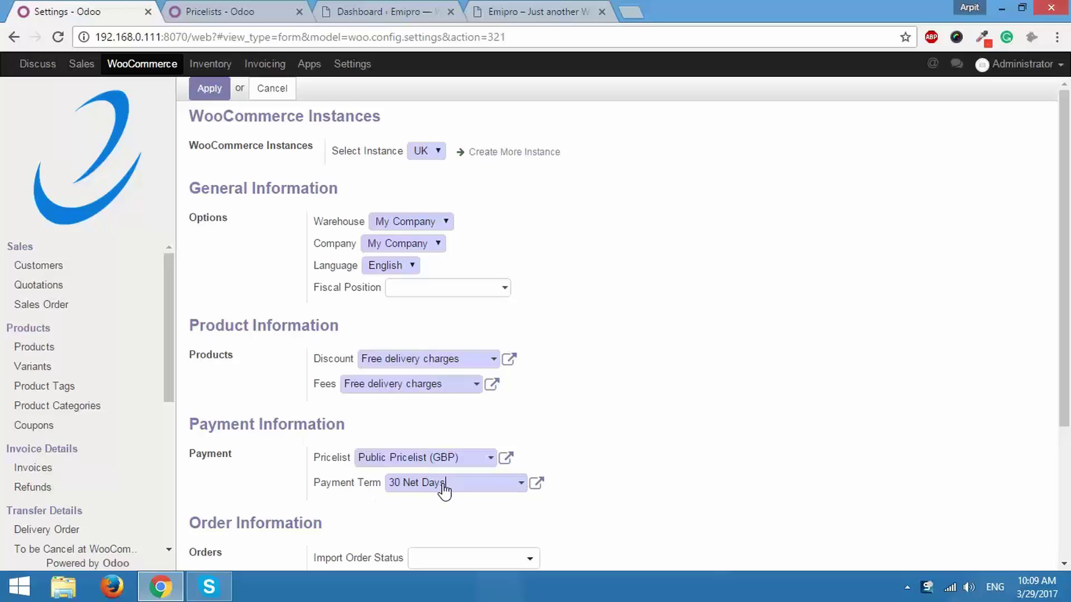
# Add Pending Payment and Processing to the order statuses imported from WooCommerce
pyautogui.scroll(-3, 710, 438)
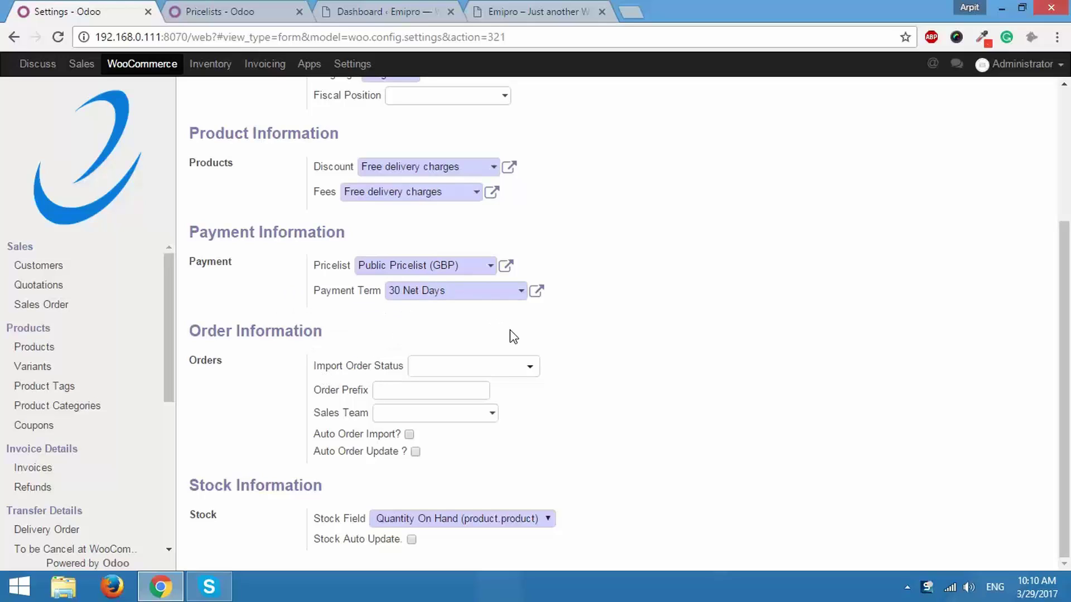
pyautogui.moveTo(531, 373)
pyautogui.click(529, 367)
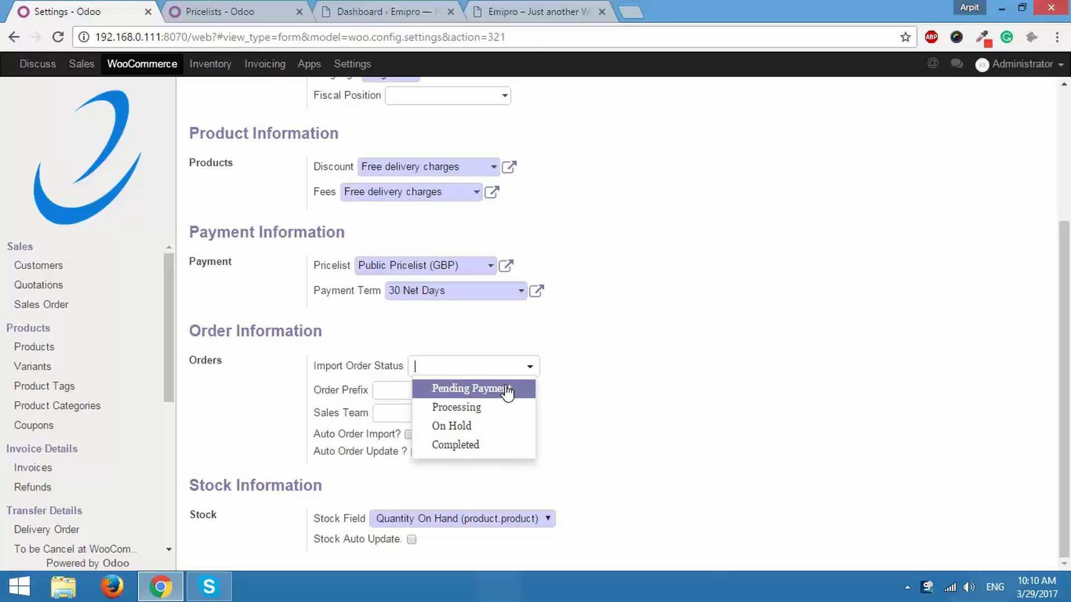
pyautogui.click(508, 390)
pyautogui.click(550, 371)
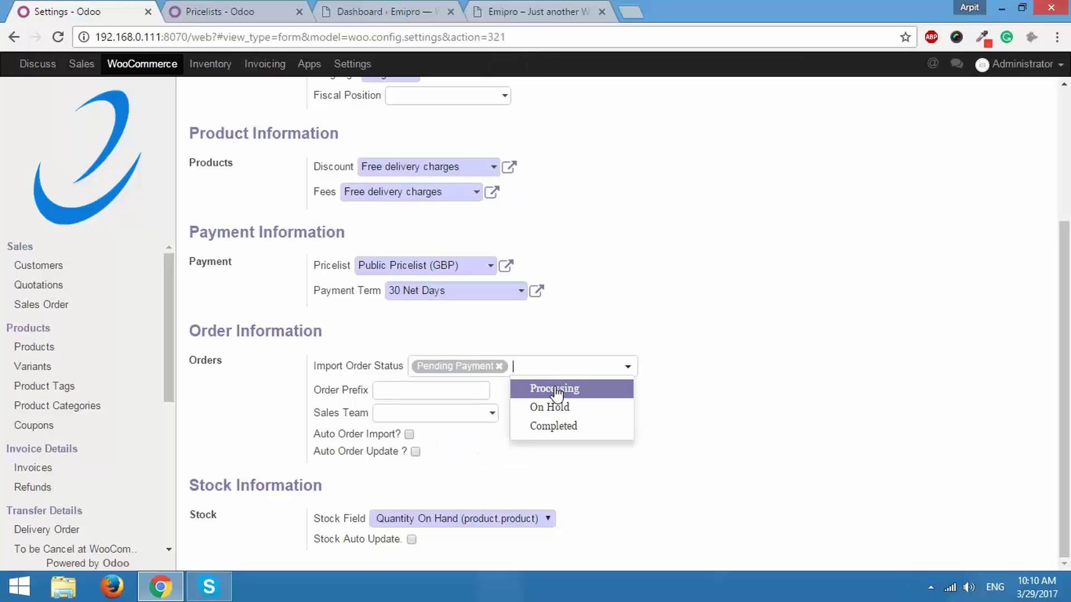
pyautogui.click(541, 387)
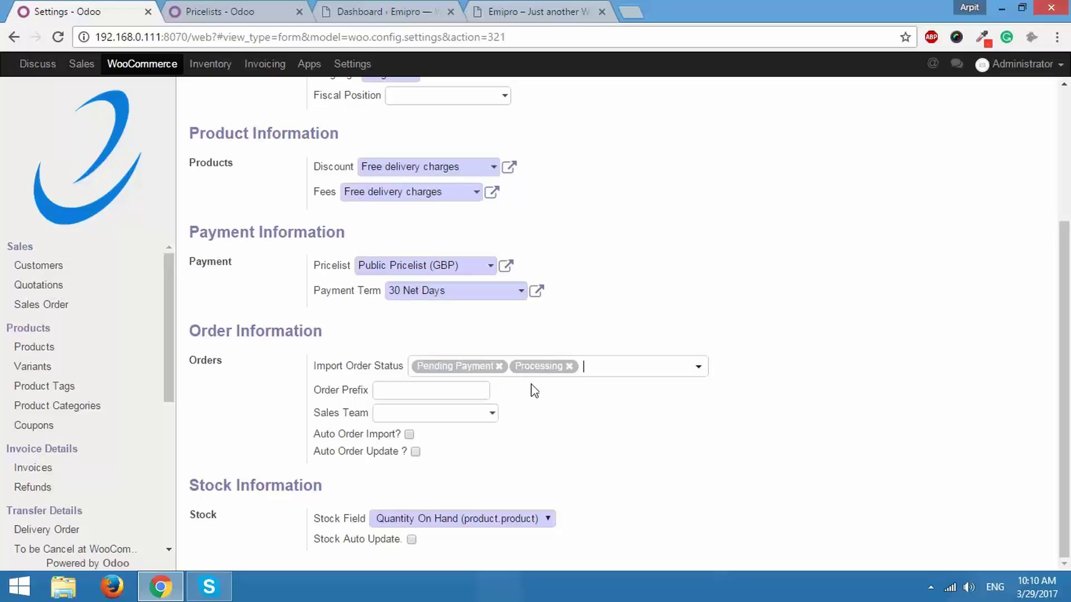
pyautogui.click(457, 386)
# Set the UK instance's order prefix to #
pyautogui.write('UK')
pyautogui.press('BackSpace')
pyautogui.write('SA')
pyautogui.press('BackSpace')
pyautogui.press('BackSpace')
pyautogui.press('BackSpace')
pyautogui.write('#')
# Assign Website Sales as the sales team for imported orders
pyautogui.click(489, 420)
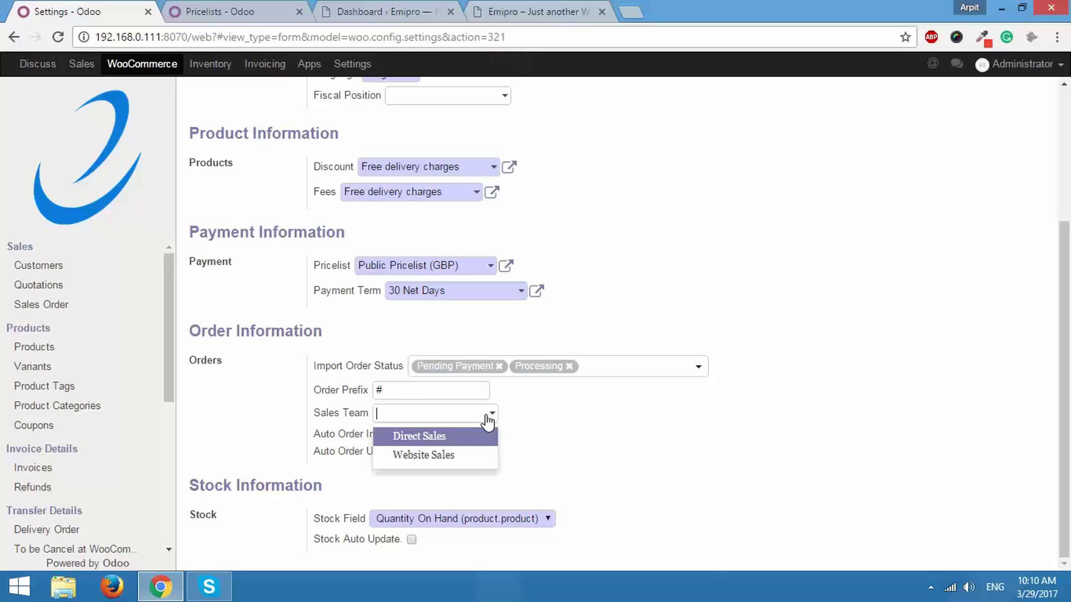
pyautogui.click(468, 459)
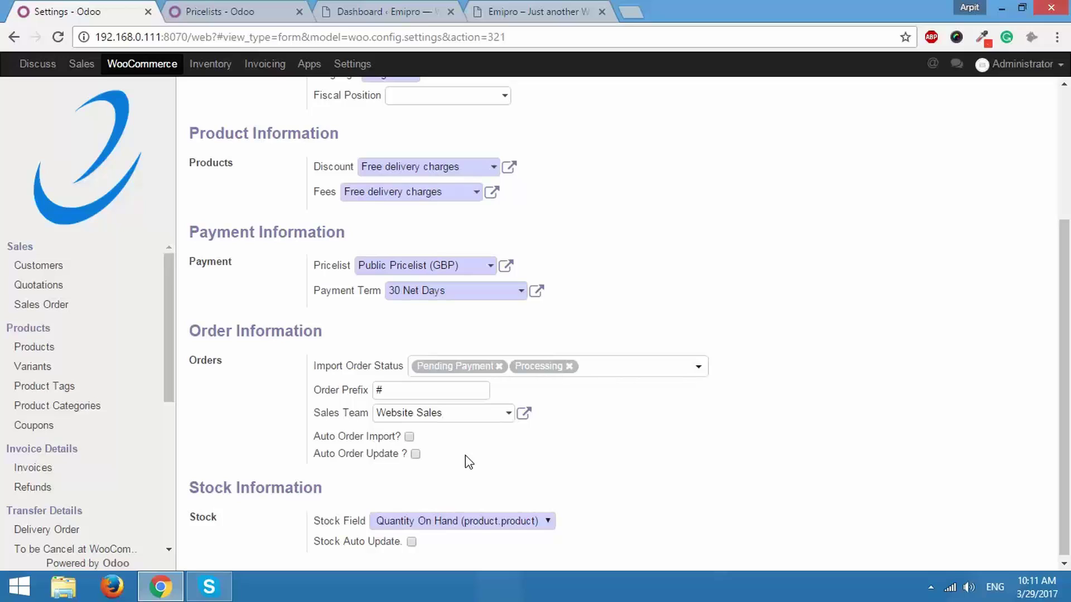
pyautogui.click(464, 413)
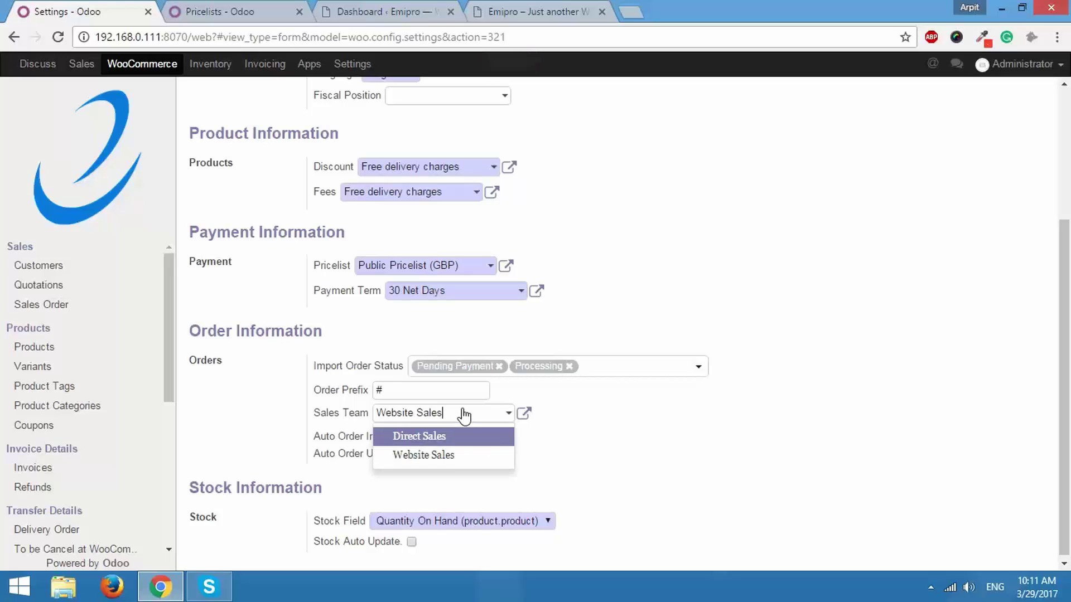
pyautogui.click(452, 455)
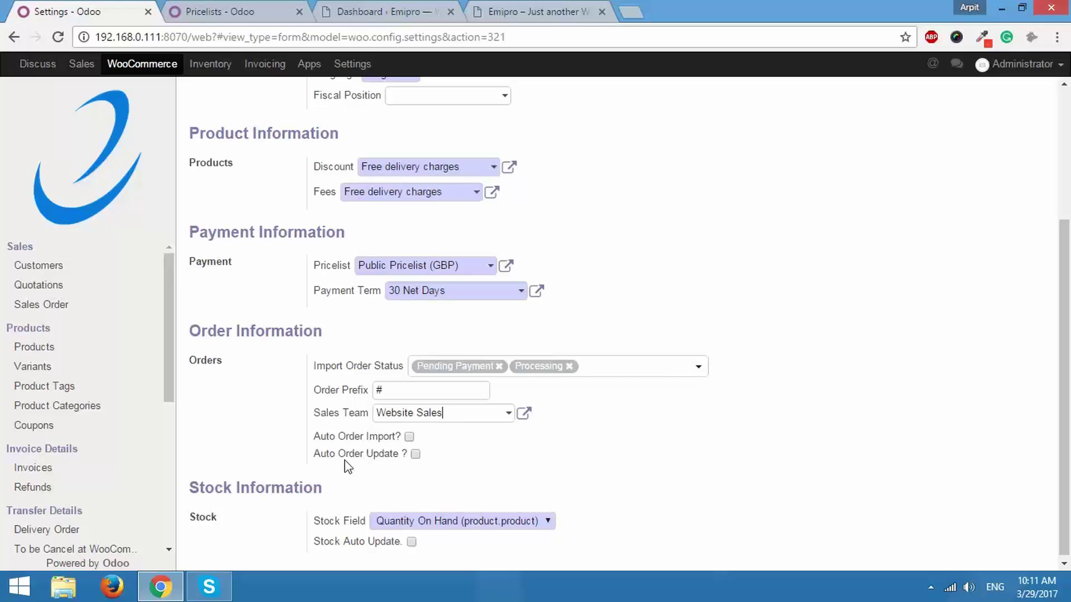
pyautogui.moveTo(372, 463)
pyautogui.moveTo(358, 444)
pyautogui.click(409, 437)
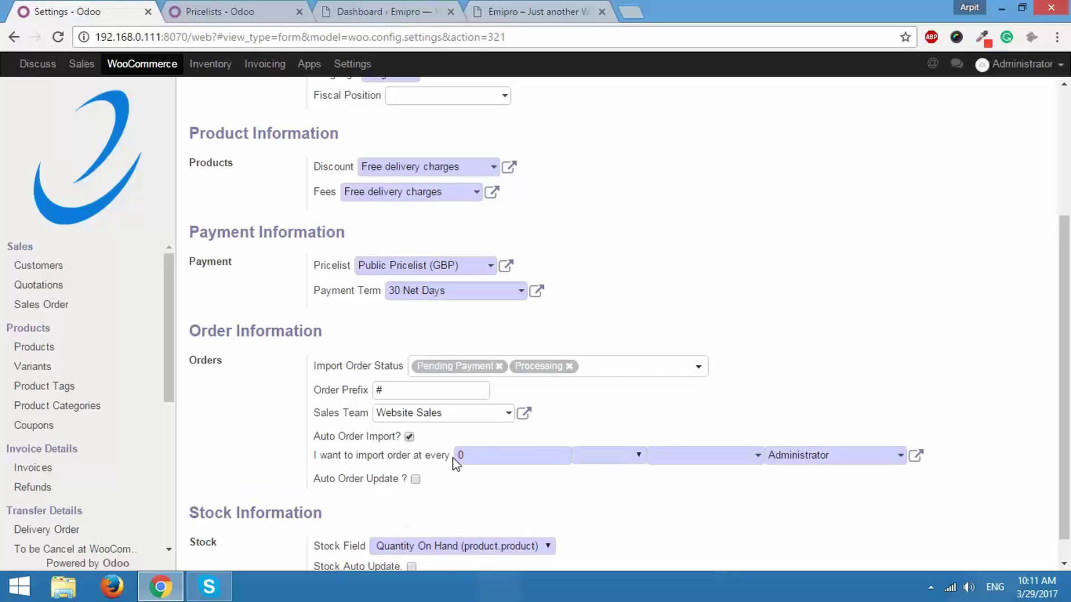
pyautogui.doubleClick(519, 458)
pyautogui.write('5')
pyautogui.click(612, 454)
pyautogui.click(611, 483)
pyautogui.click(718, 455)
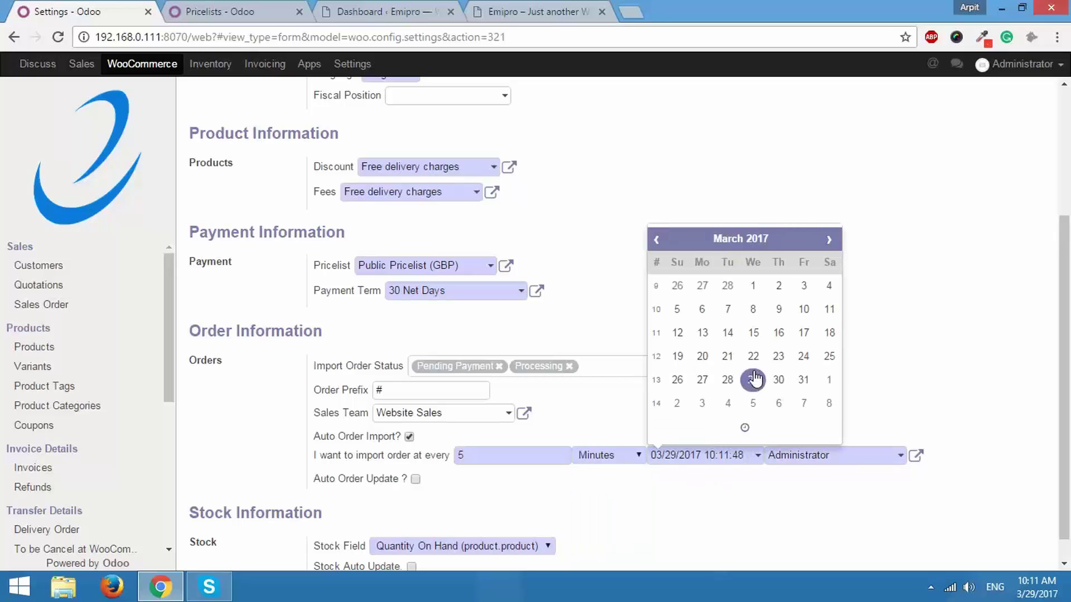
pyautogui.click(930, 377)
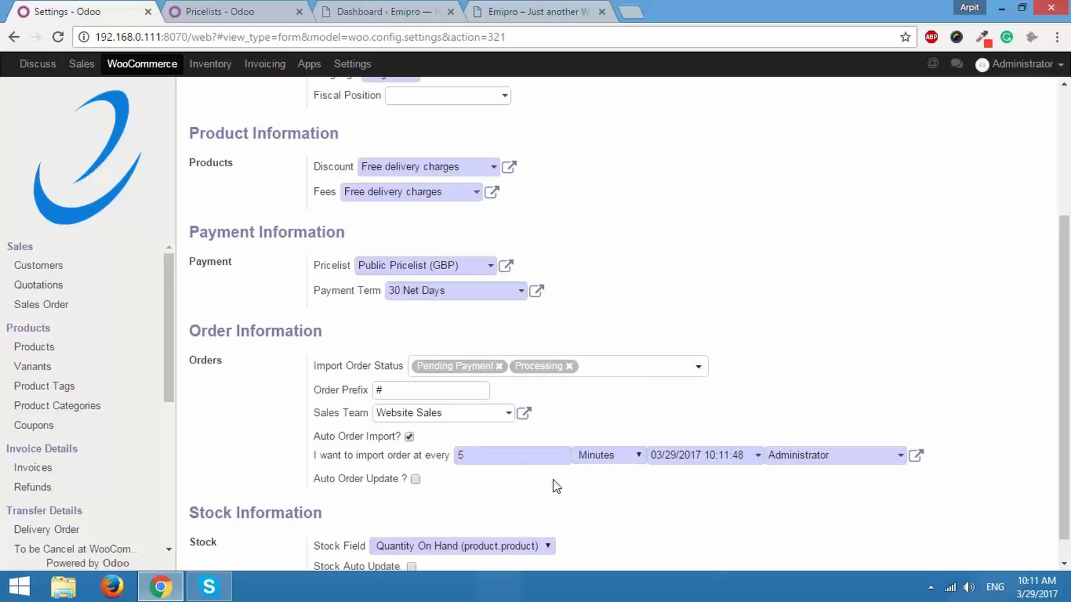
pyautogui.click(409, 437)
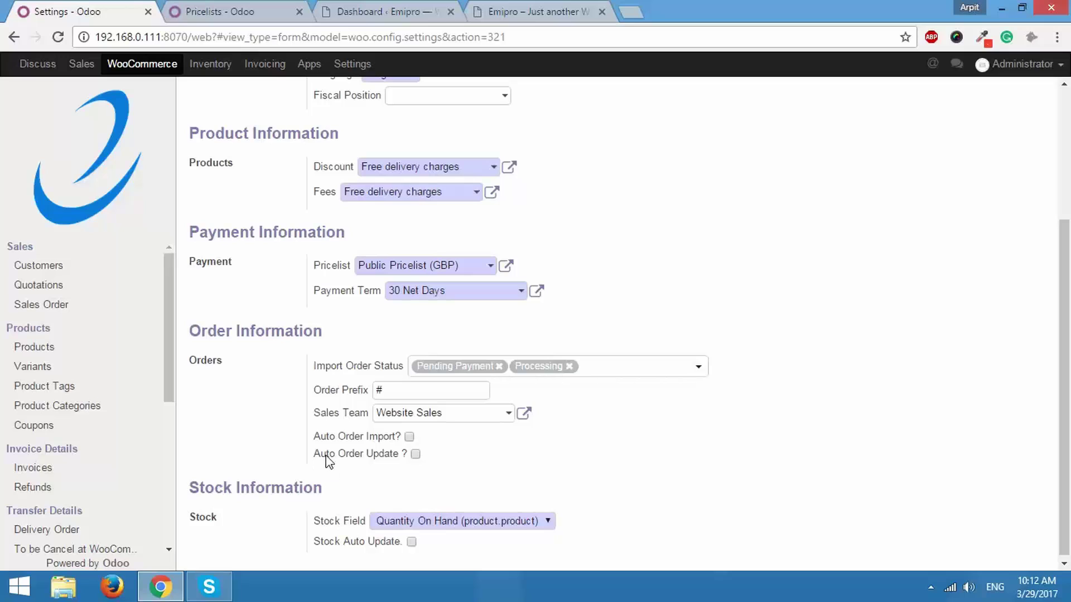
pyautogui.click(416, 454)
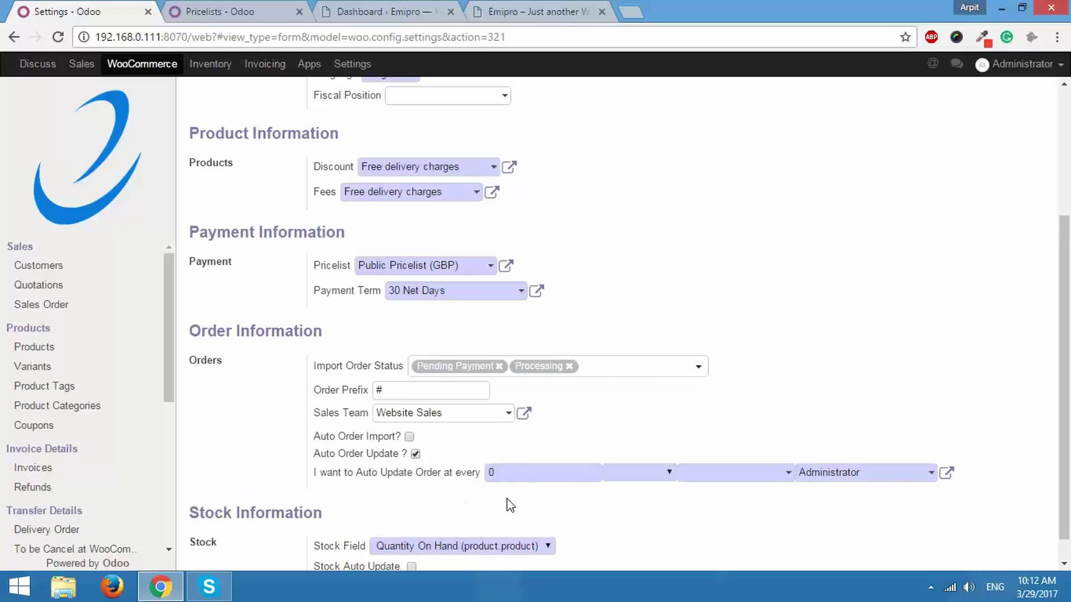
pyautogui.click(416, 454)
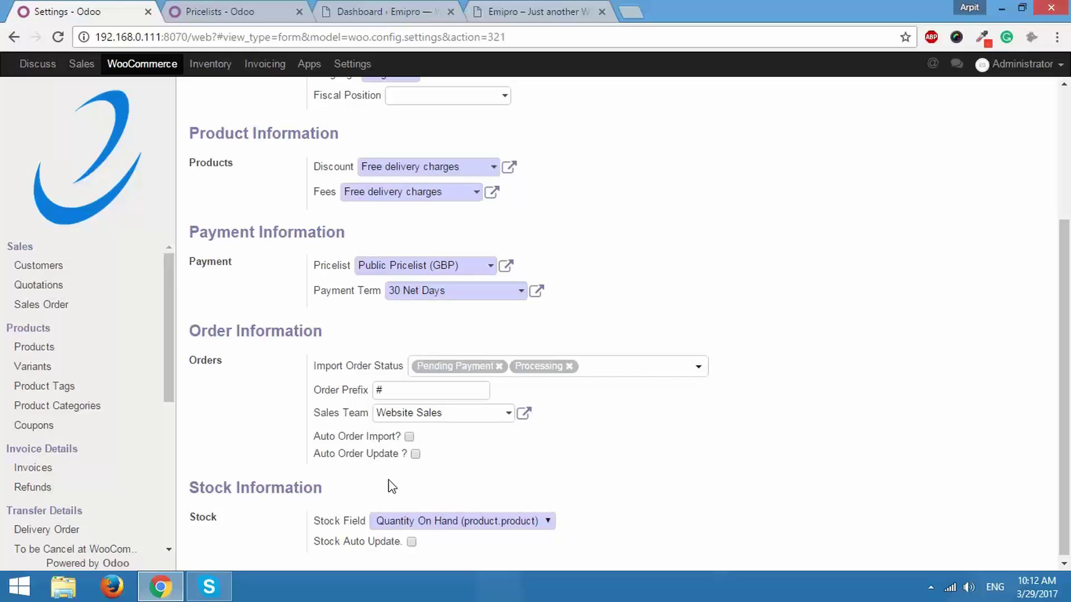
pyautogui.scroll(-1, 335, 483)
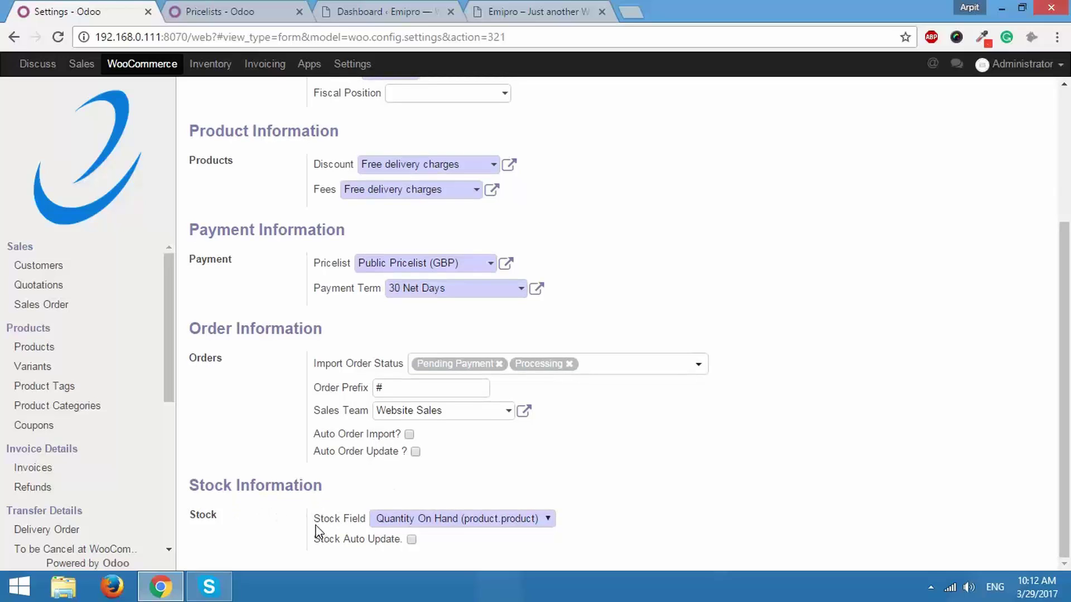
pyautogui.moveTo(318, 526)
pyautogui.click(412, 540)
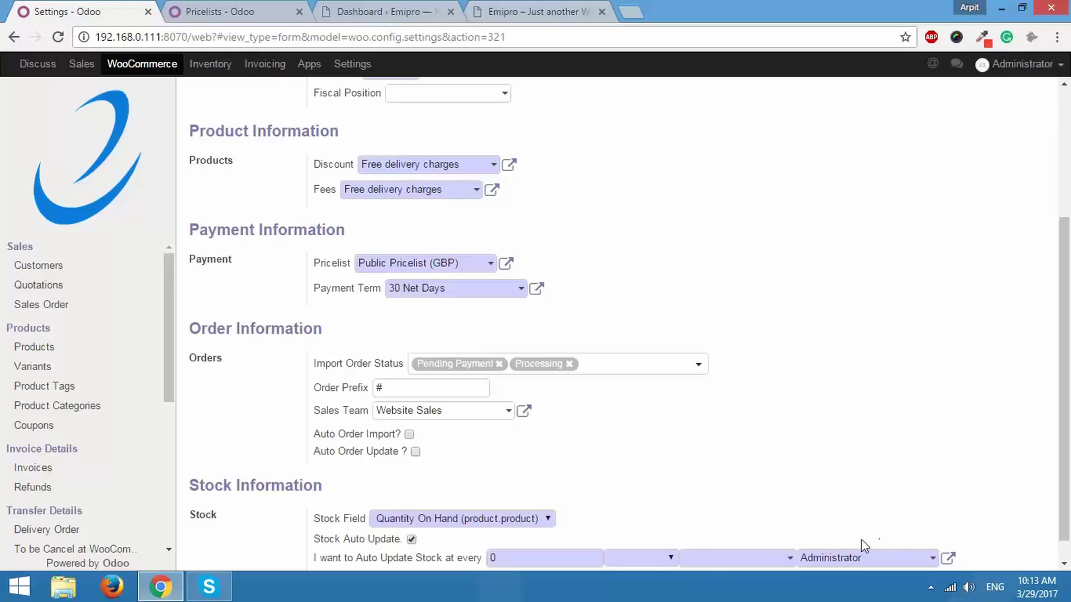
pyautogui.click(411, 539)
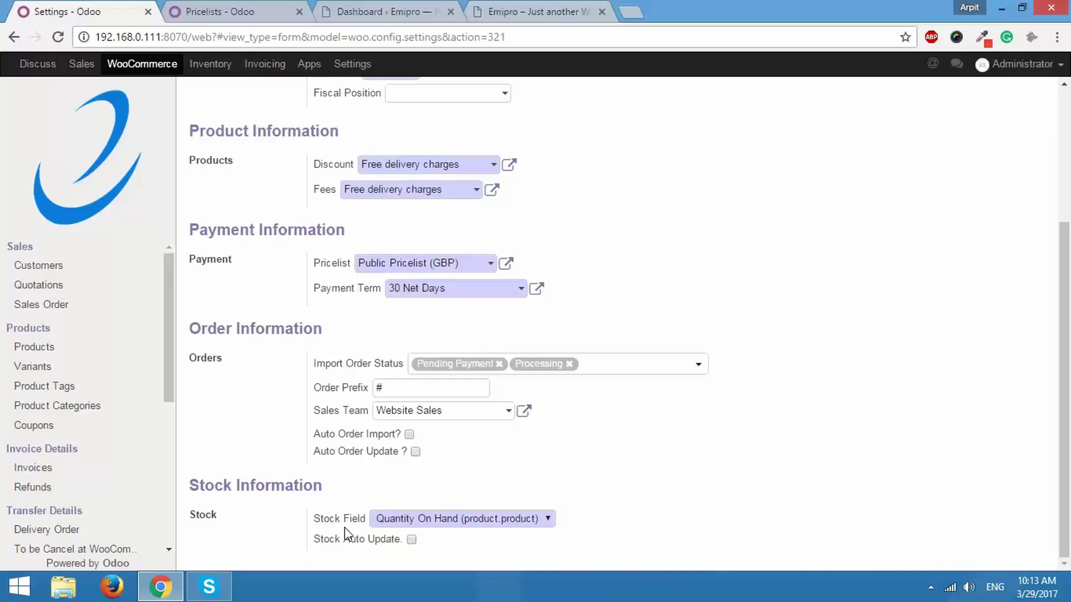
pyautogui.click(491, 521)
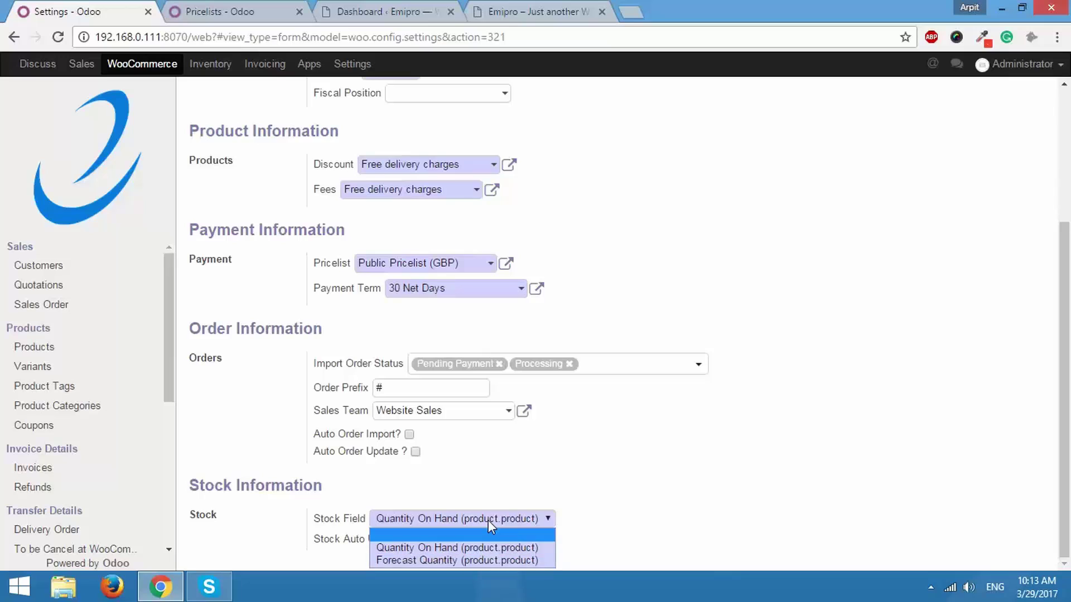
pyautogui.click(489, 522)
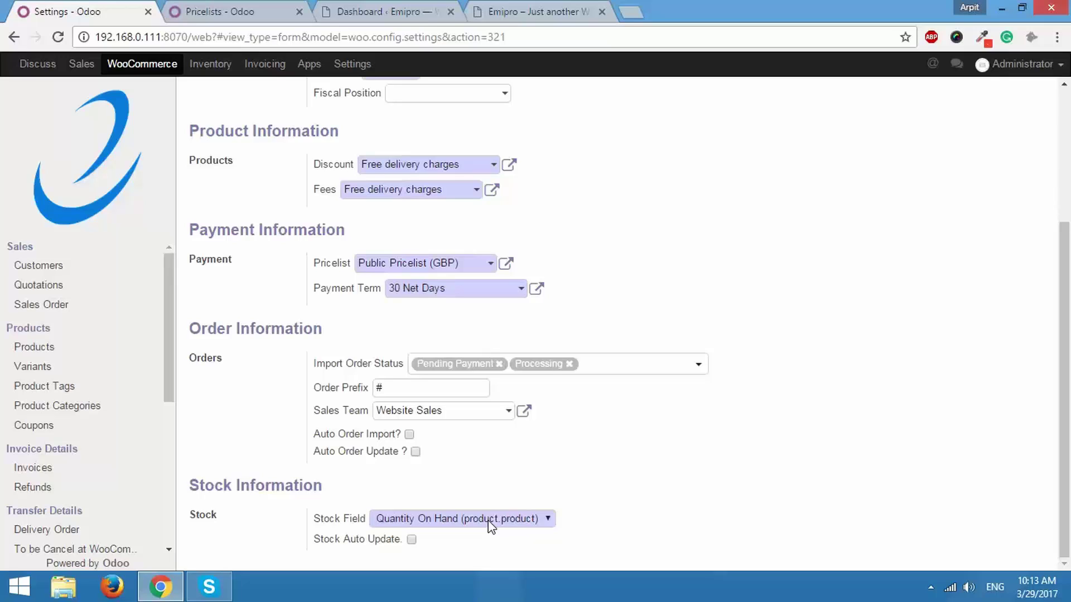
pyautogui.click(490, 522)
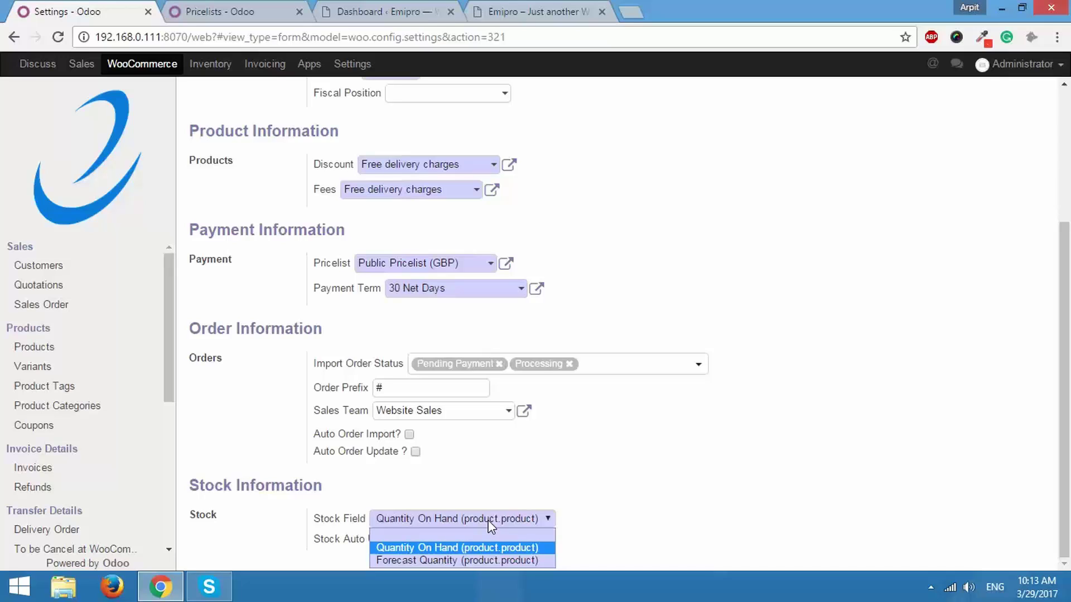
pyautogui.click(490, 522)
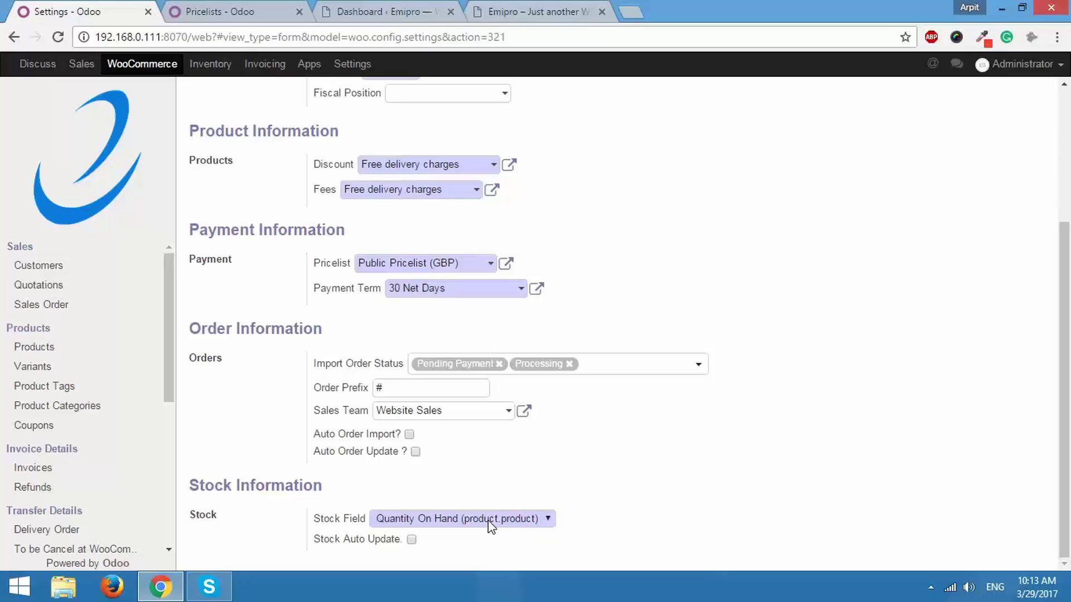
pyautogui.click(490, 527)
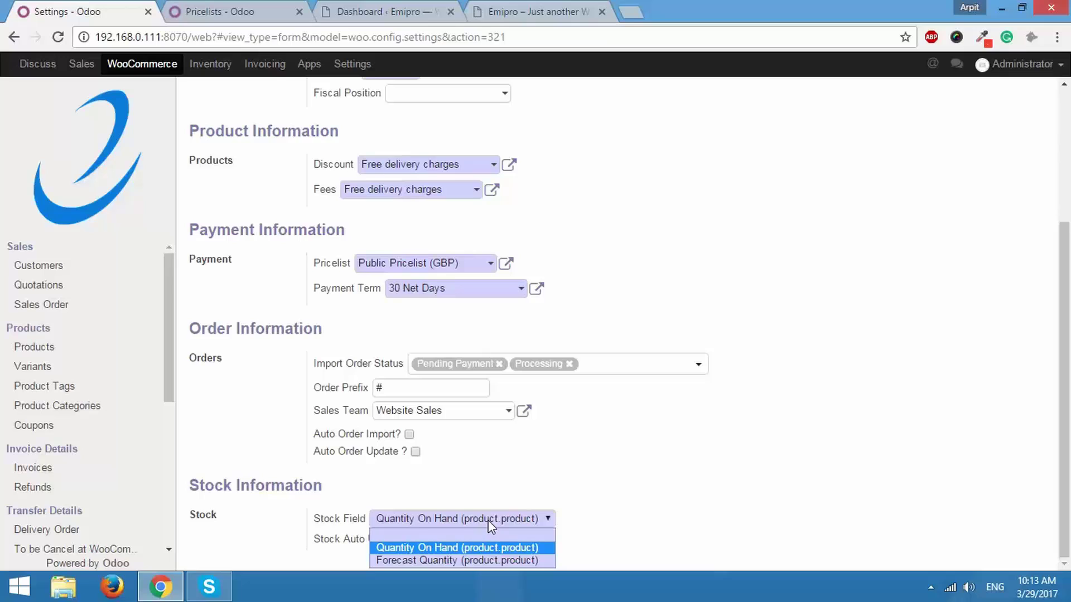
pyautogui.click(474, 560)
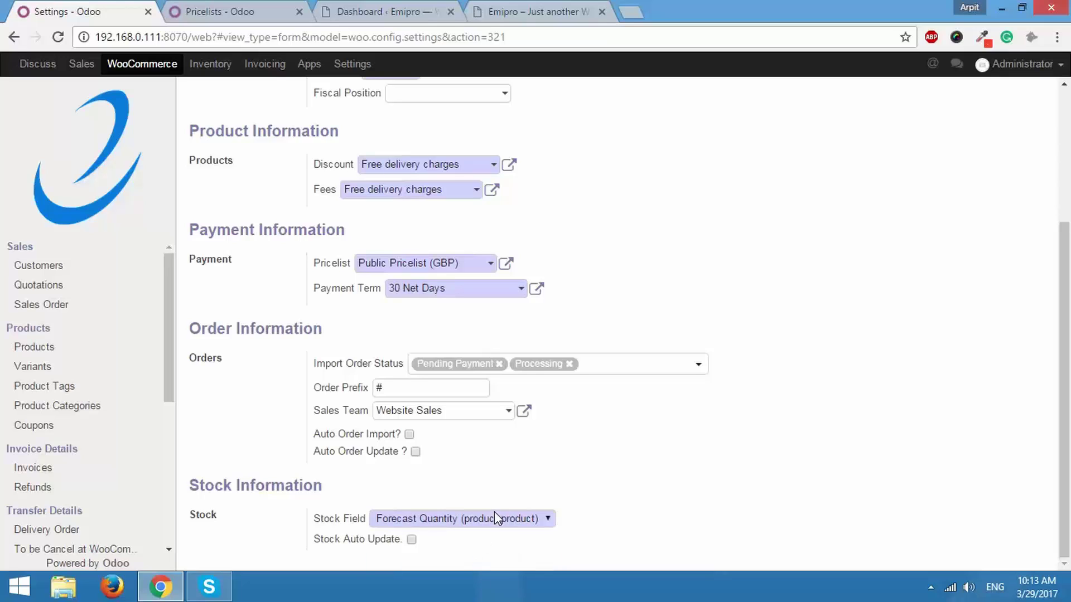
pyautogui.click(494, 516)
pyautogui.click(490, 547)
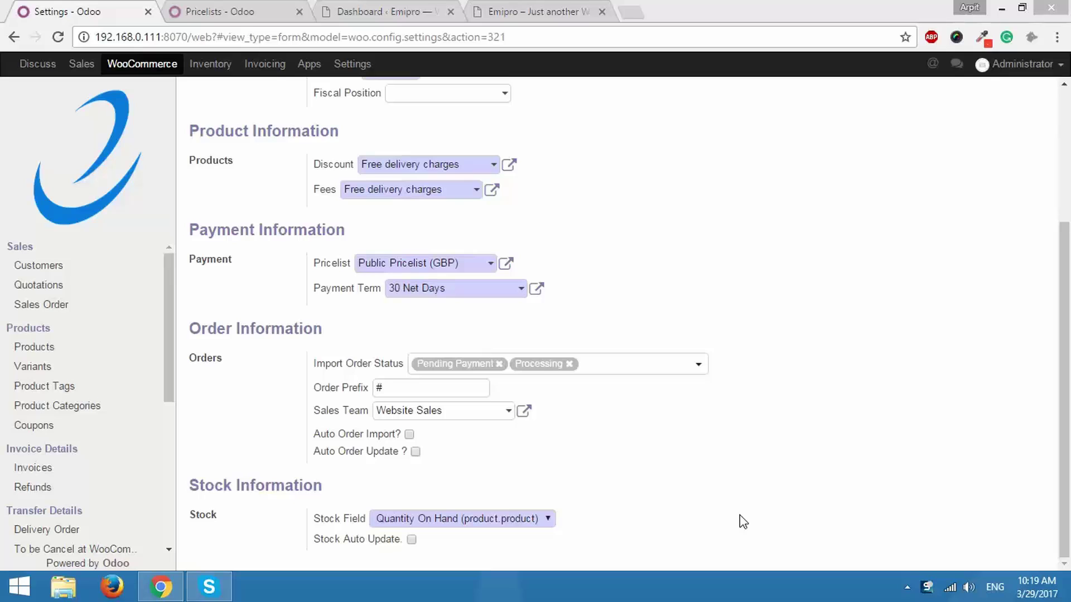
# Apply the WooCommerce settings and reopen Configuration > Settings to verify the saved values
pyautogui.moveTo(1065, 415); pyautogui.dragTo(1069, 282)
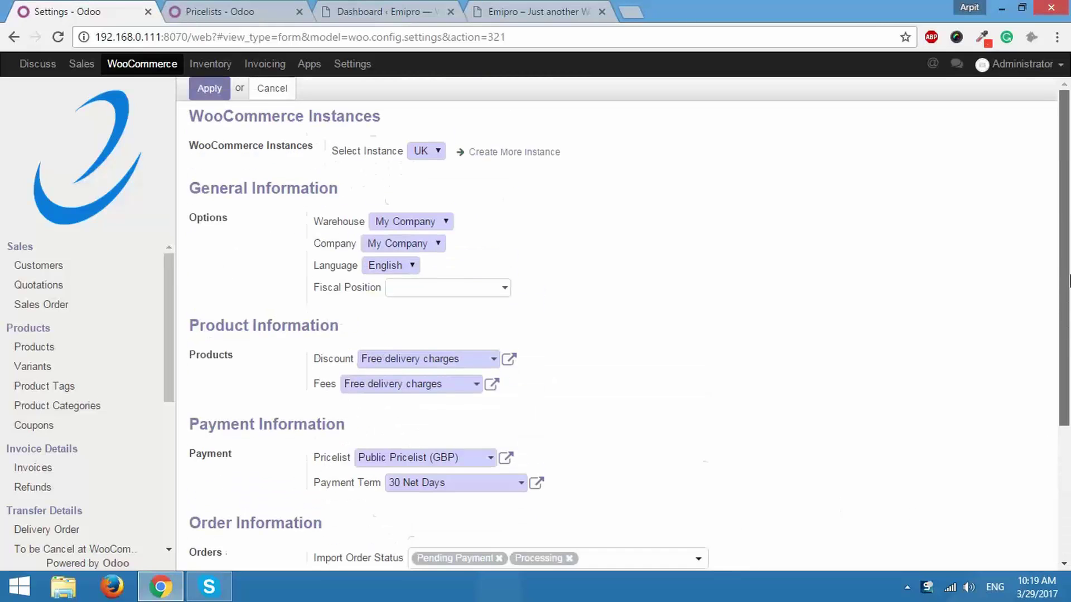
pyautogui.click(210, 91)
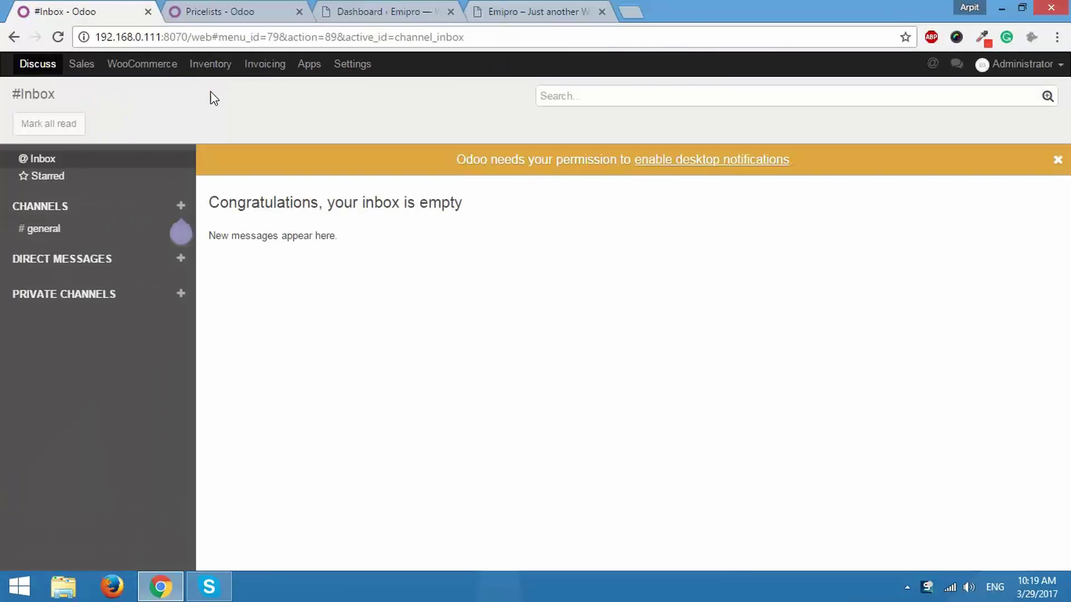
pyautogui.click(146, 72)
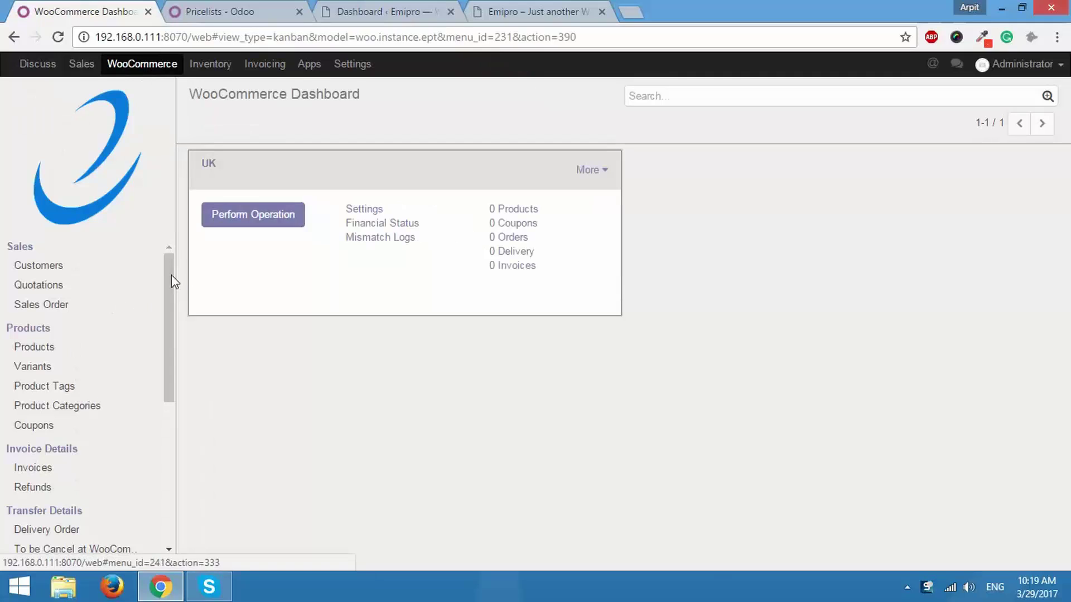
pyautogui.moveTo(171, 279); pyautogui.dragTo(170, 444)
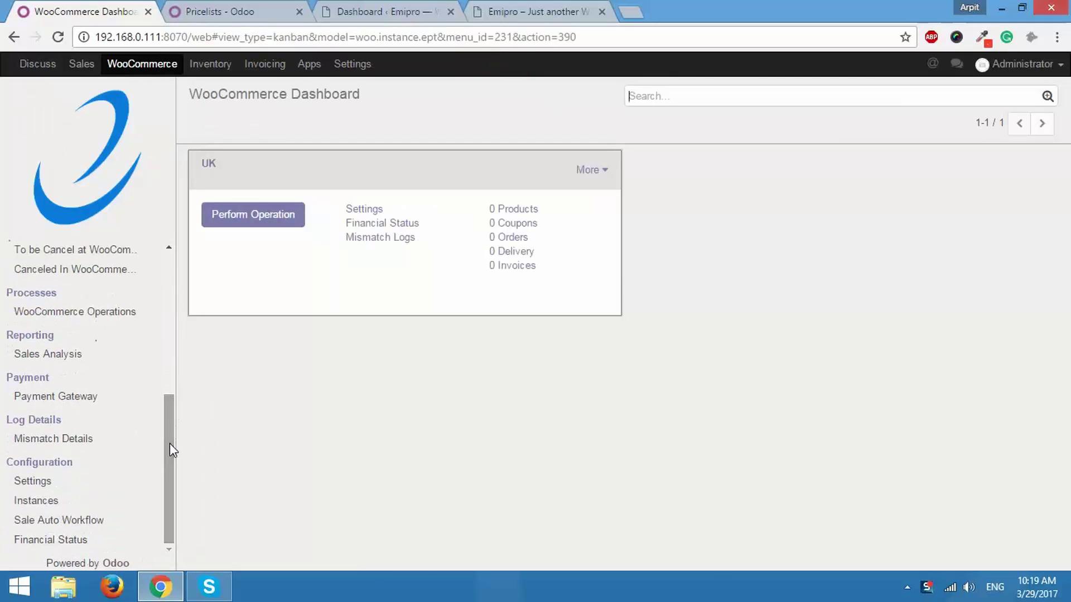
pyautogui.click(88, 485)
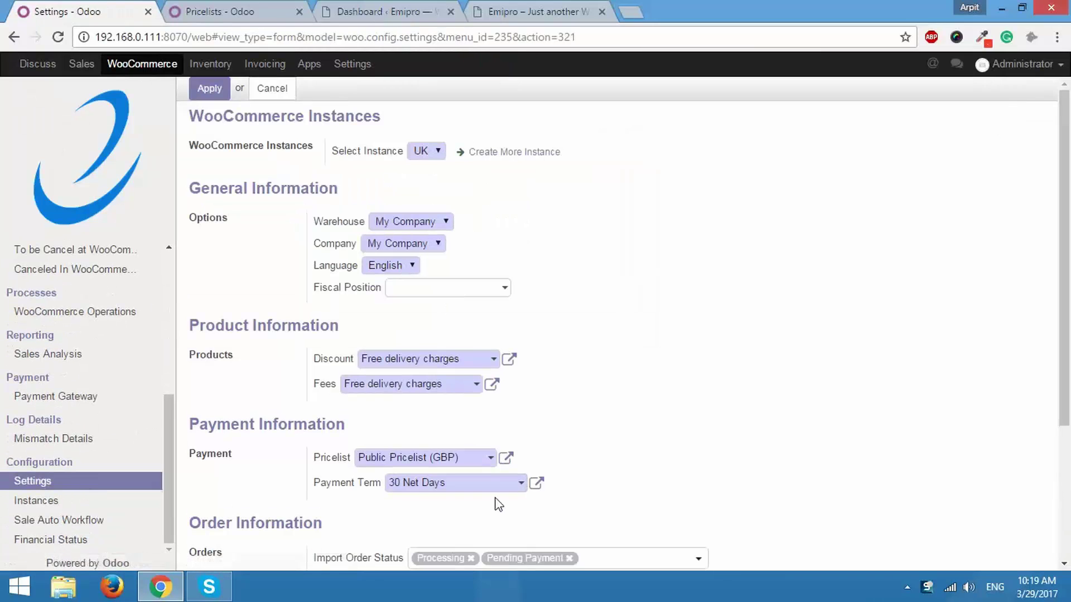
pyautogui.moveTo(1069, 295); pyautogui.dragTo(1069, 463)
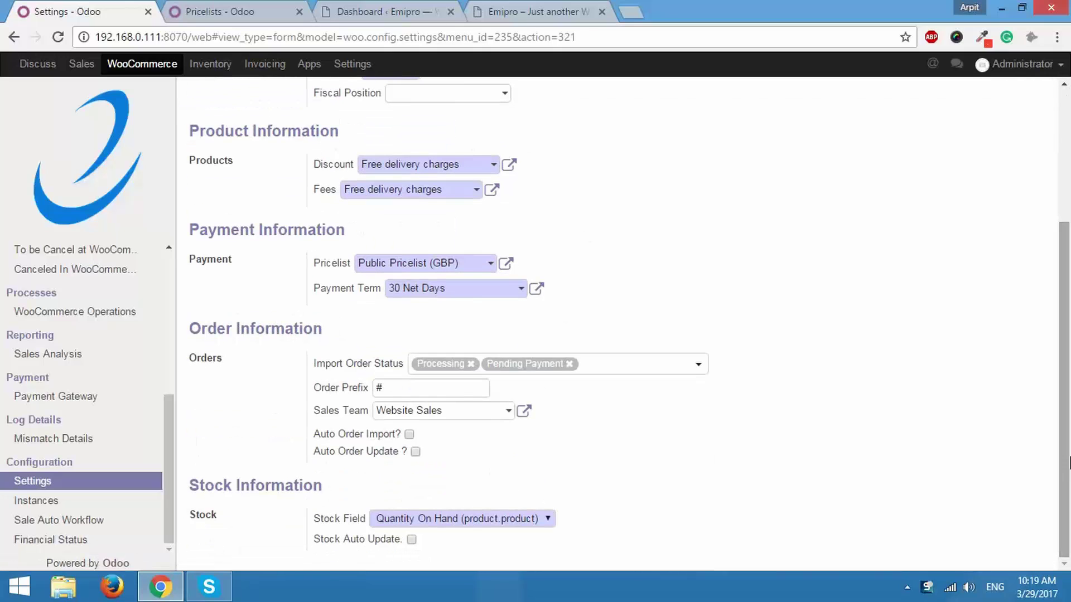
# Run Check Connection on the UK instance, confirm 'Service working properly', and mark it Confirmed
pyautogui.click(51, 505)
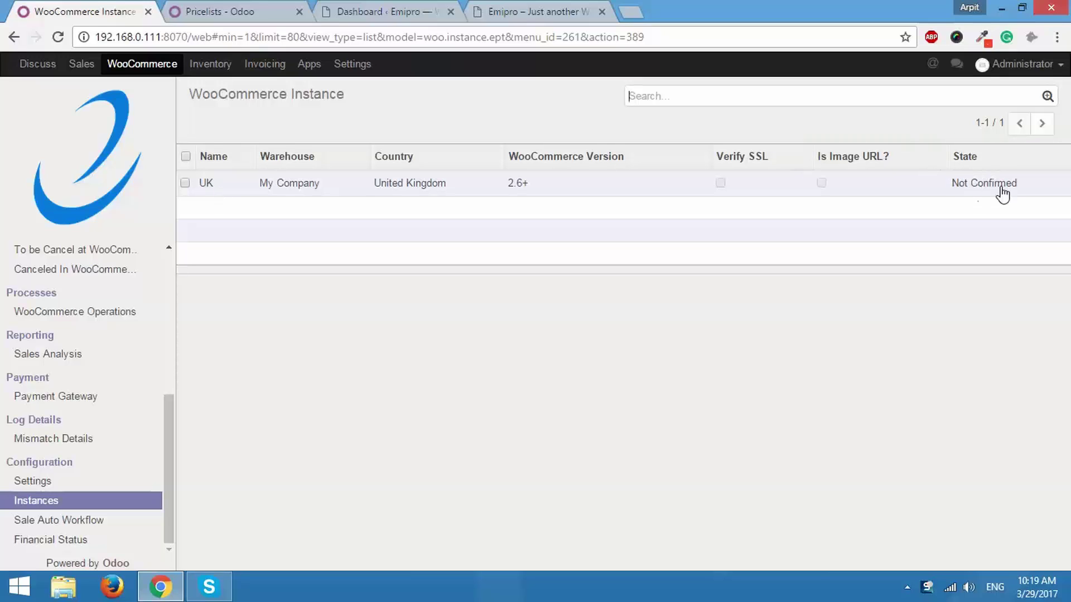
pyautogui.click(307, 194)
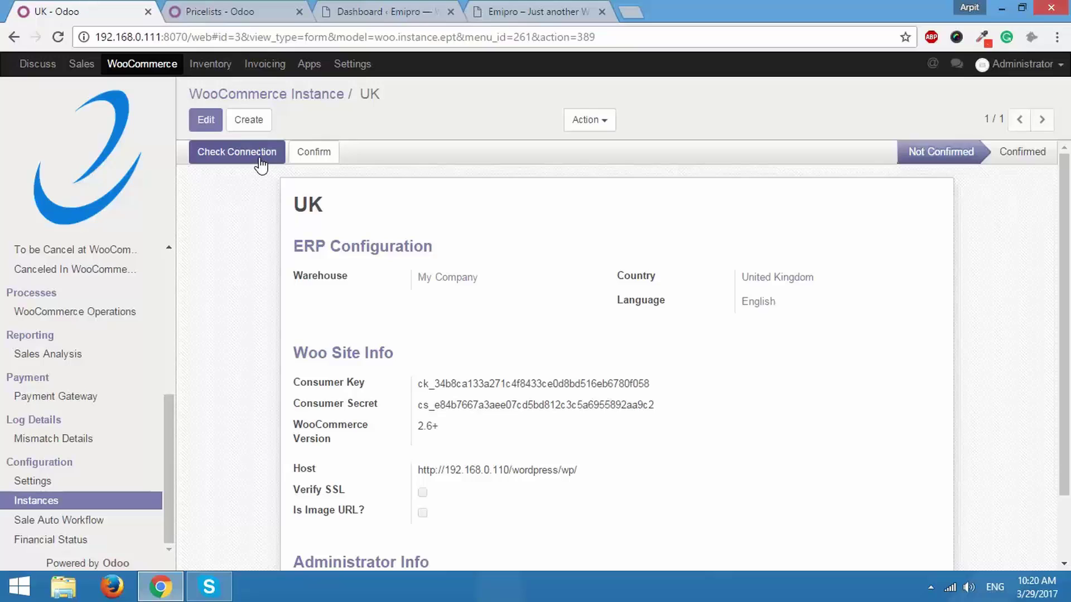
pyautogui.click(259, 163)
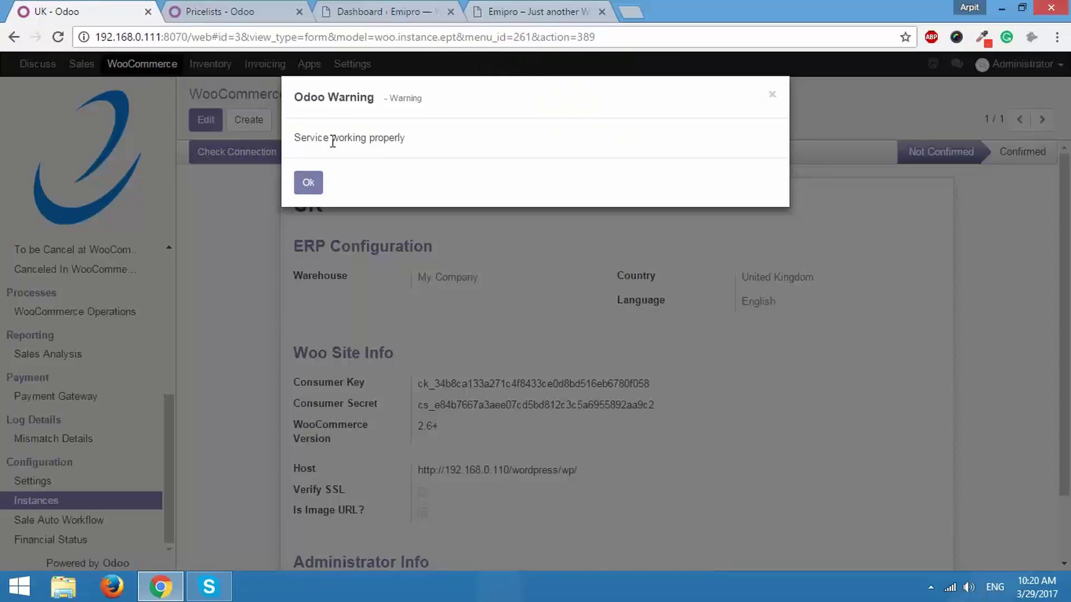
pyautogui.click(308, 182)
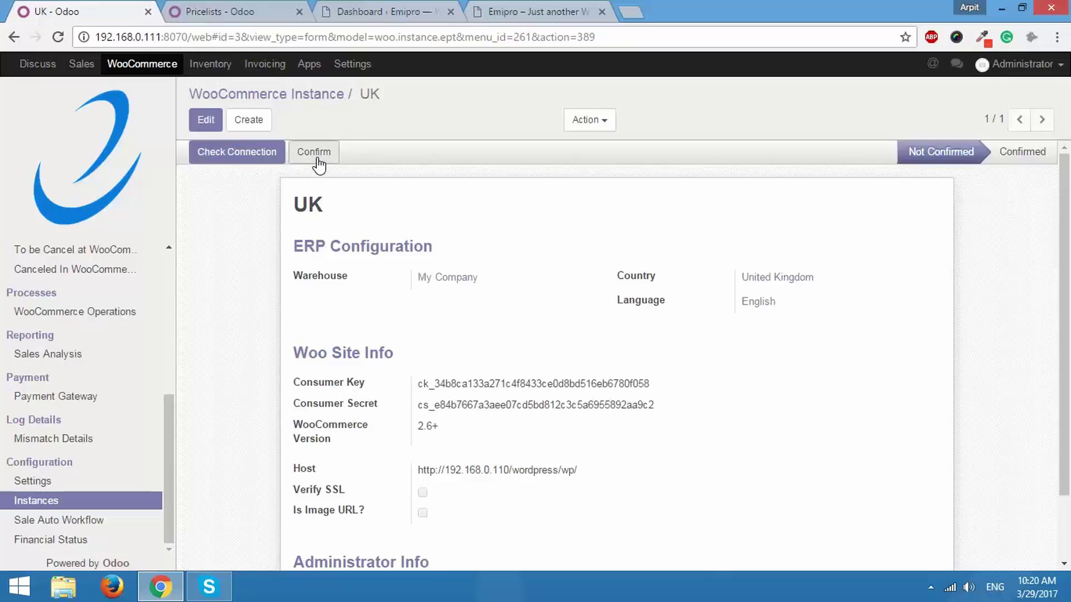
pyautogui.click(317, 160)
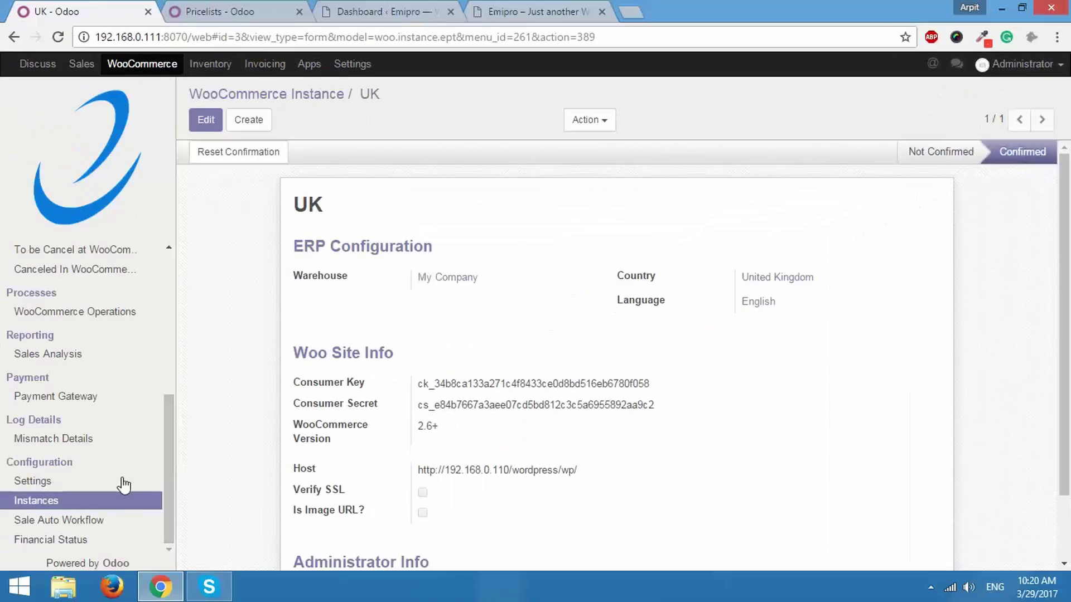
pyautogui.click(120, 501)
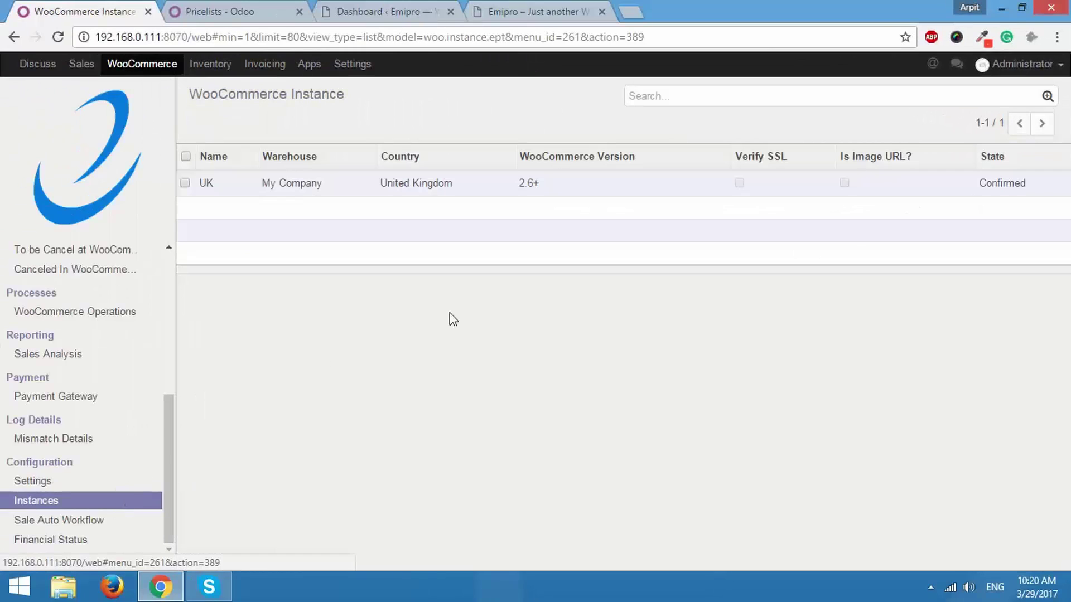